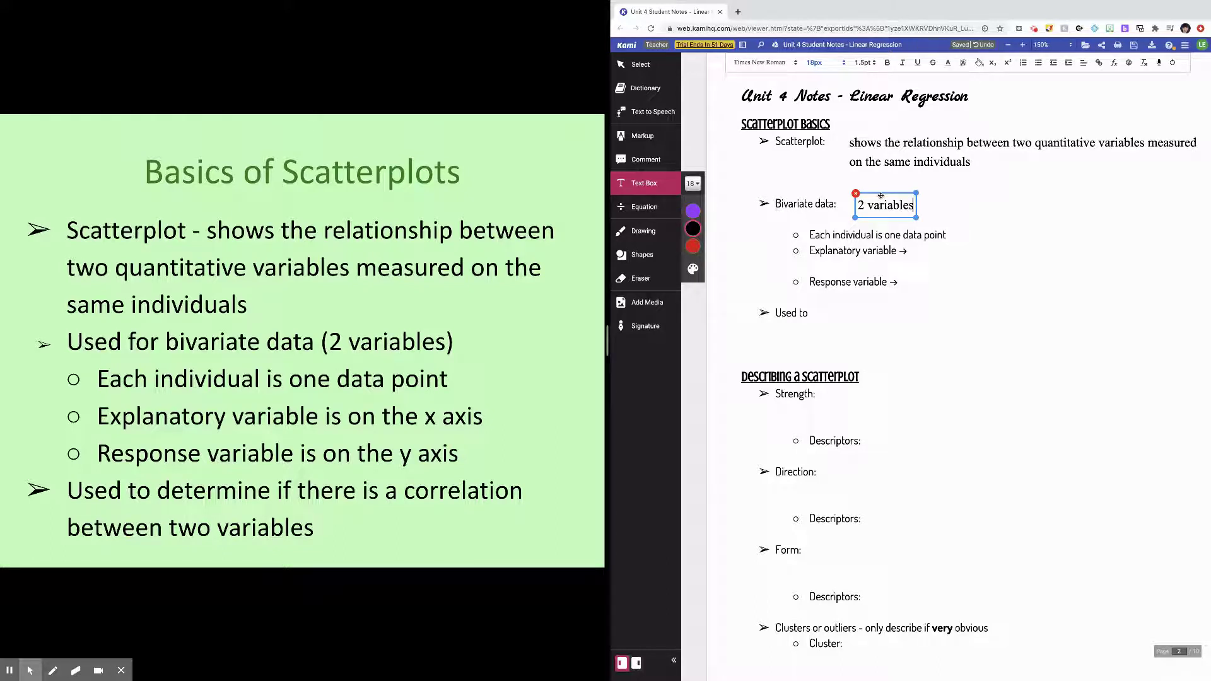
Nudge the two-variables answer left and add 'x axis (independent variable)' beside Explanatory variable.
{"action": "left_click_drag", "start_coordinate": [880, 194], "coordinate": [874, 194]}
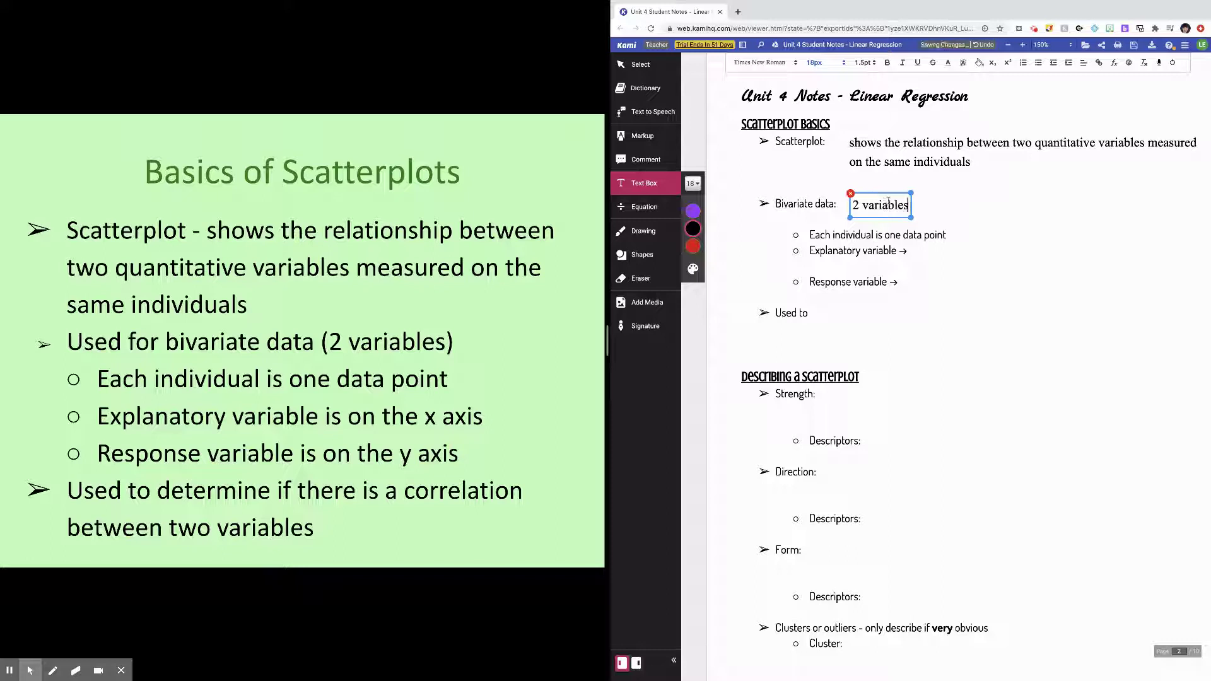
{"action": "left_click", "coordinate": [920, 254]}
{"action": "left_click", "coordinate": [925, 254]}
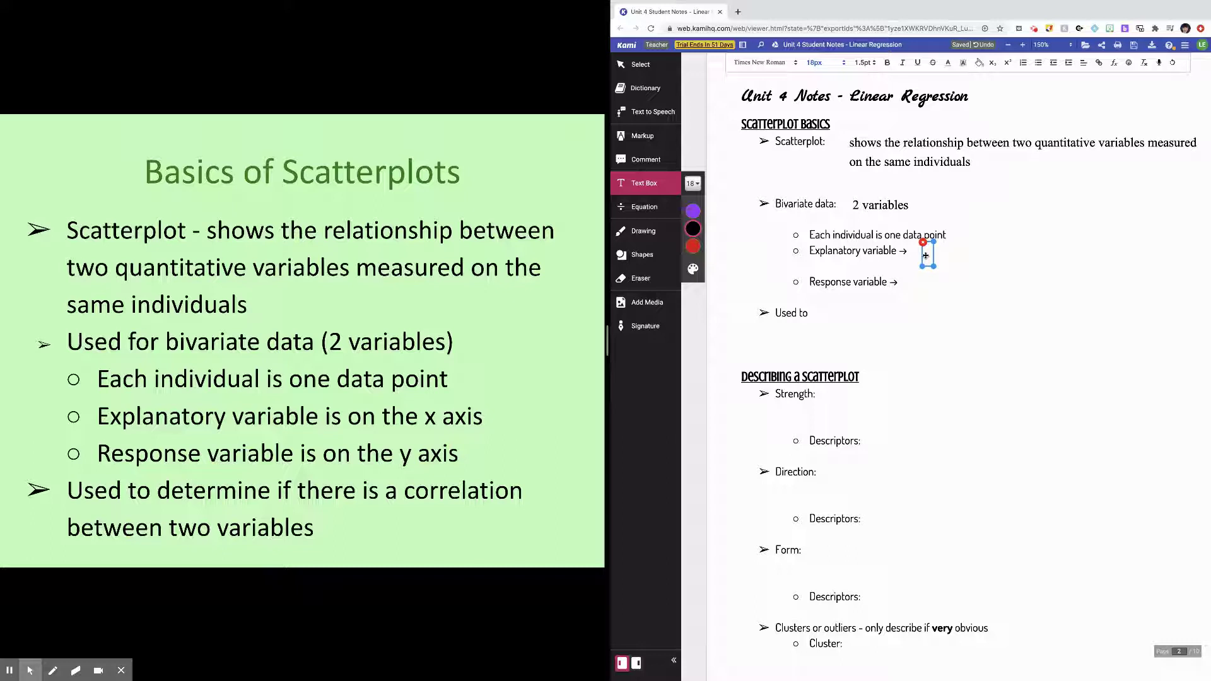
{"action": "type", "text": "x axis (independen"}
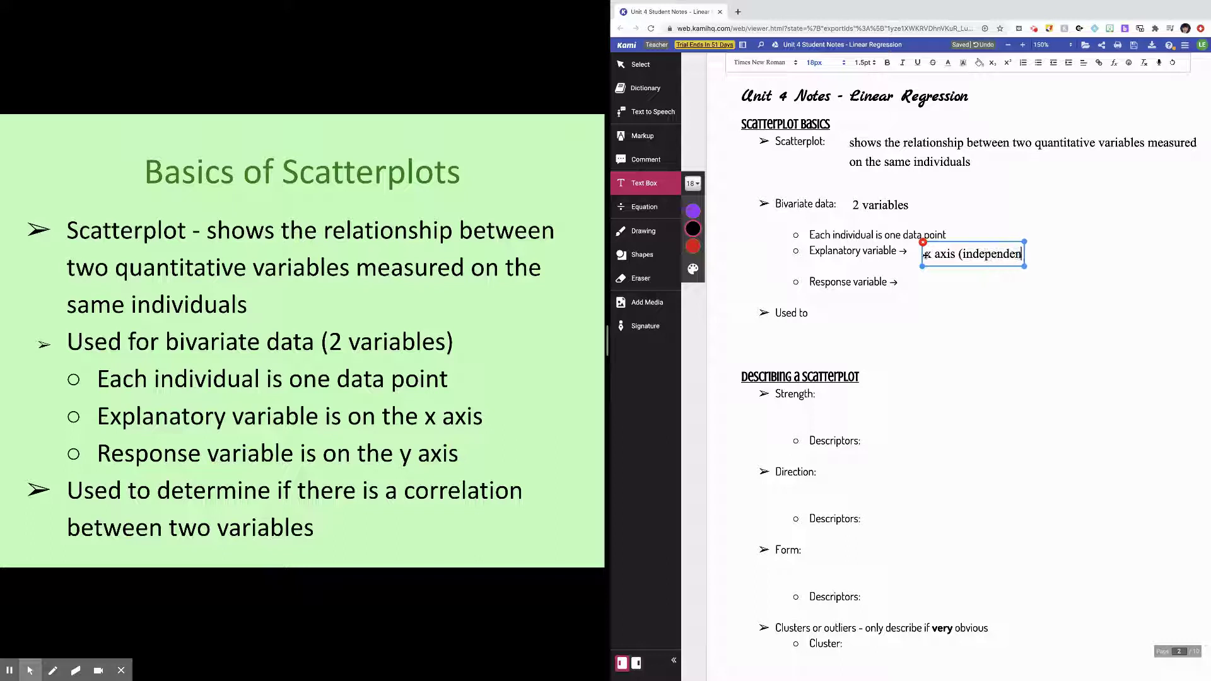
{"action": "type", "text": "t variable)"}
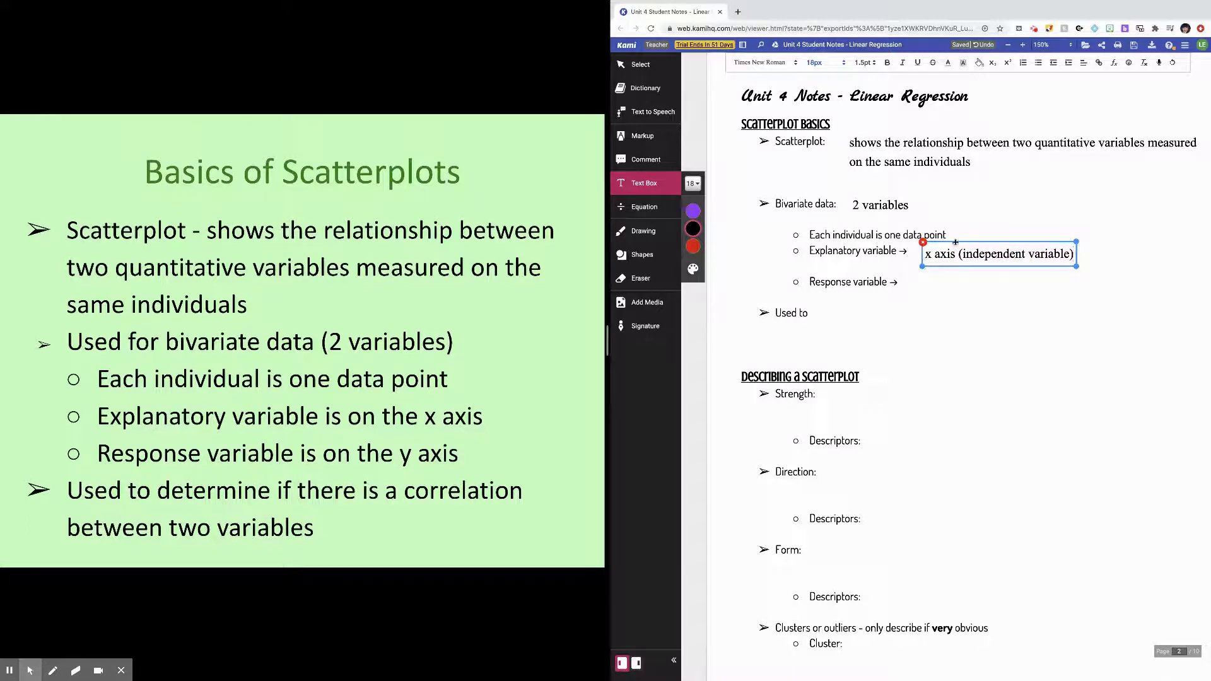
Add 'y axis (dependent variable)' beside Response variable.
{"action": "left_click", "coordinate": [910, 284]}
{"action": "left_click", "coordinate": [917, 284]}
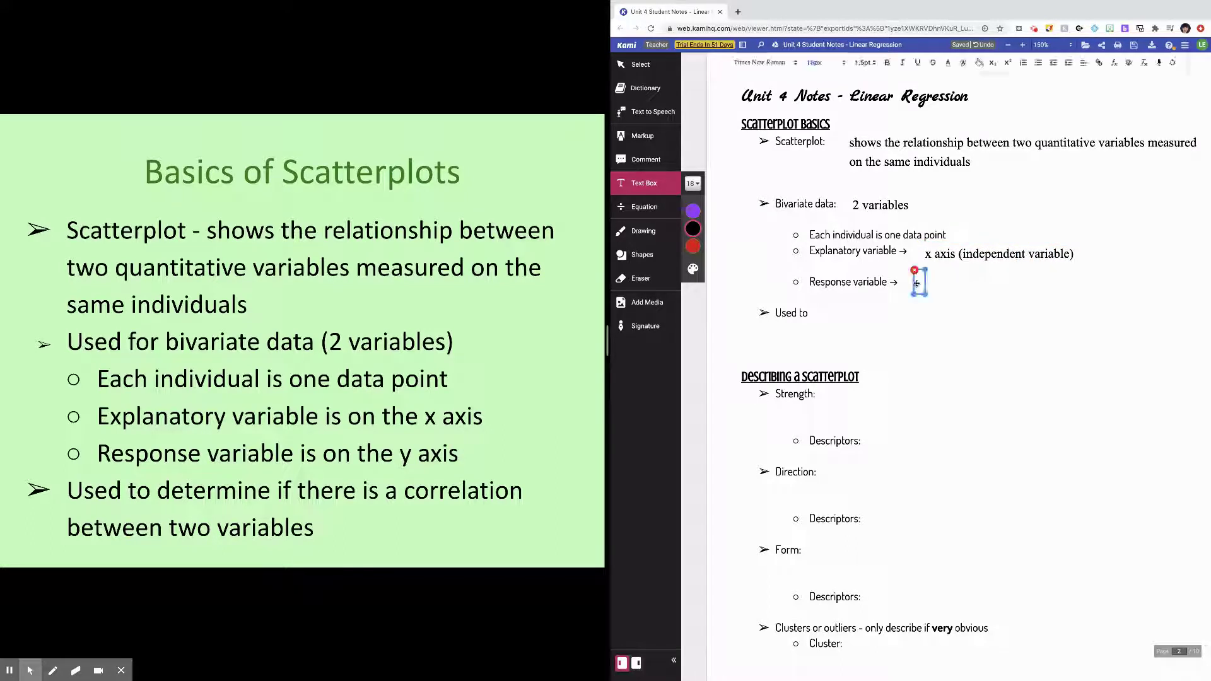
{"action": "type", "text": "y"}
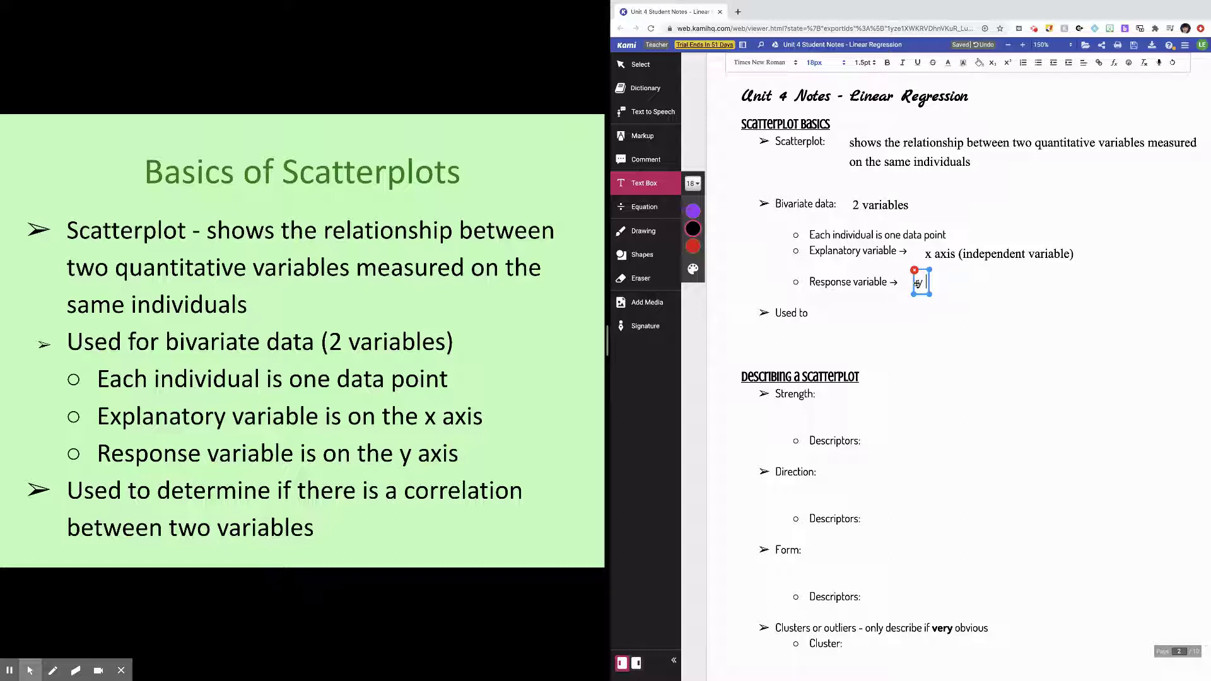
{"action": "type", "text": " axis (dependent variable)"}
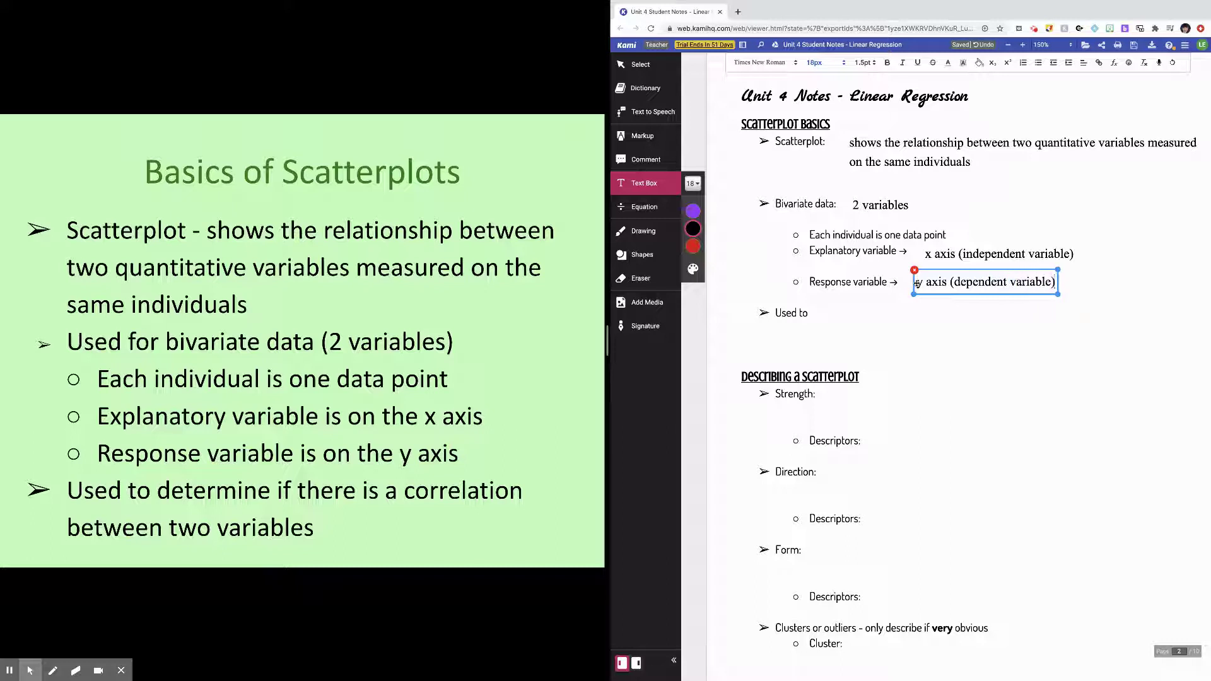
{"action": "left_click", "coordinate": [820, 311]}
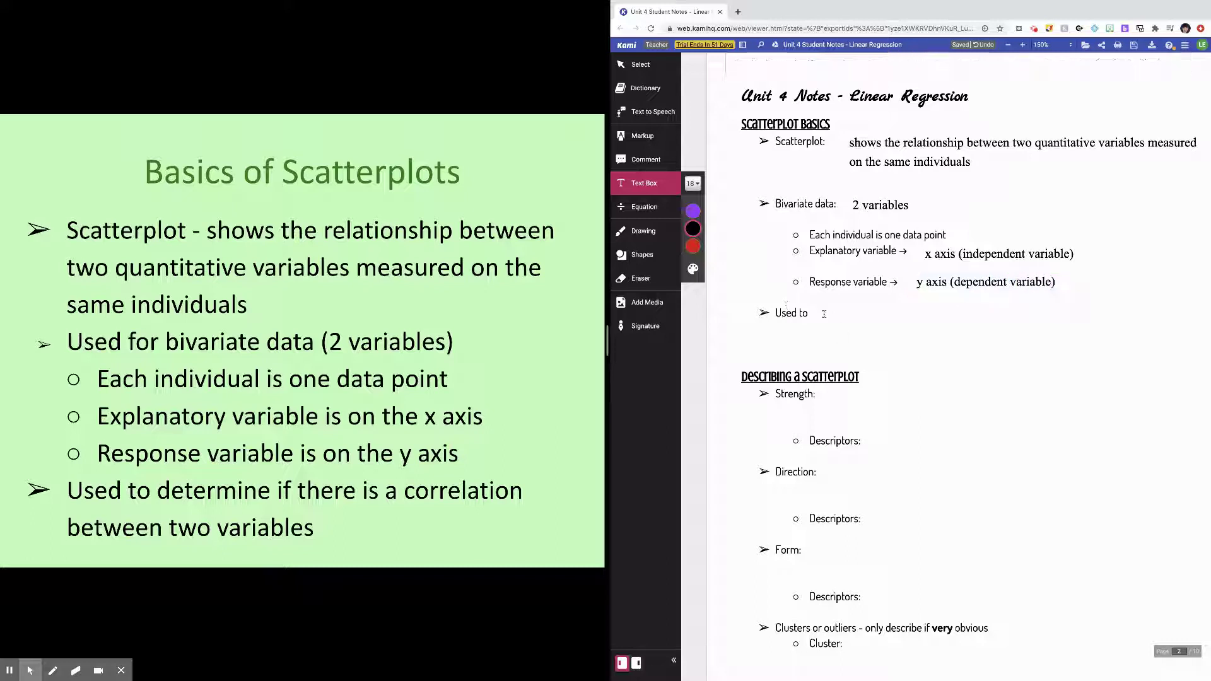
Fill Used to with 'determine if there is a correlation (i.e. relationship) between two variables' and advance the slides.
{"action": "left_click", "coordinate": [823, 314]}
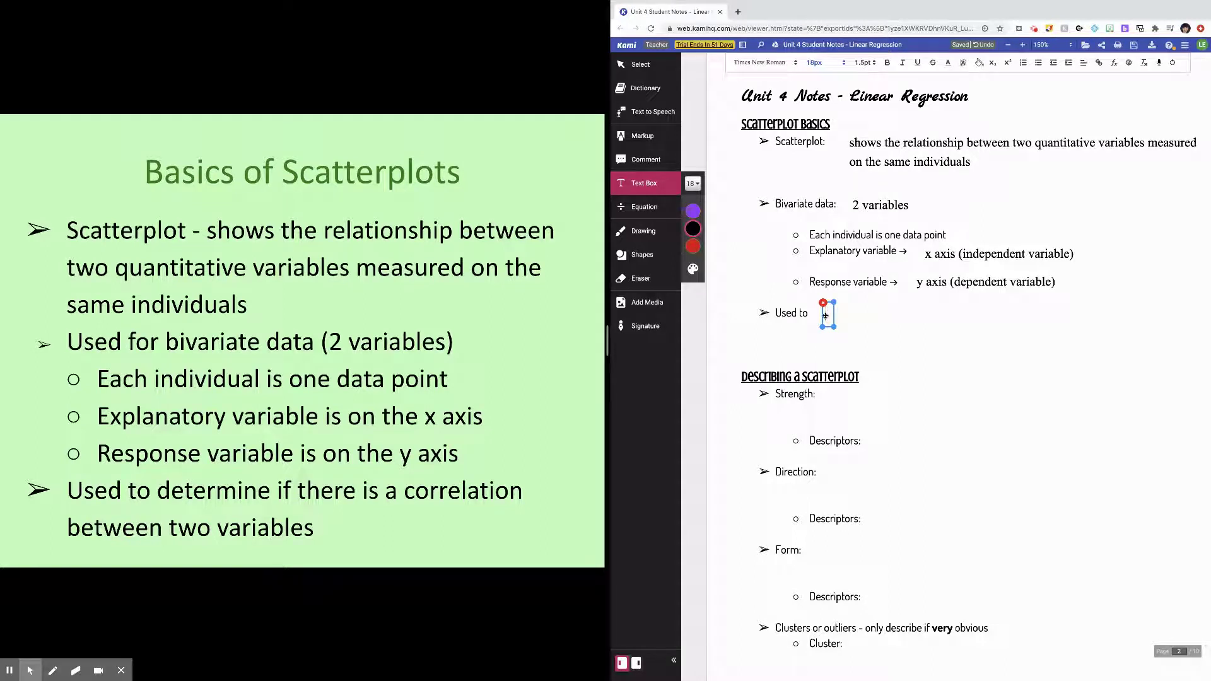
{"action": "type", "text": "determine"}
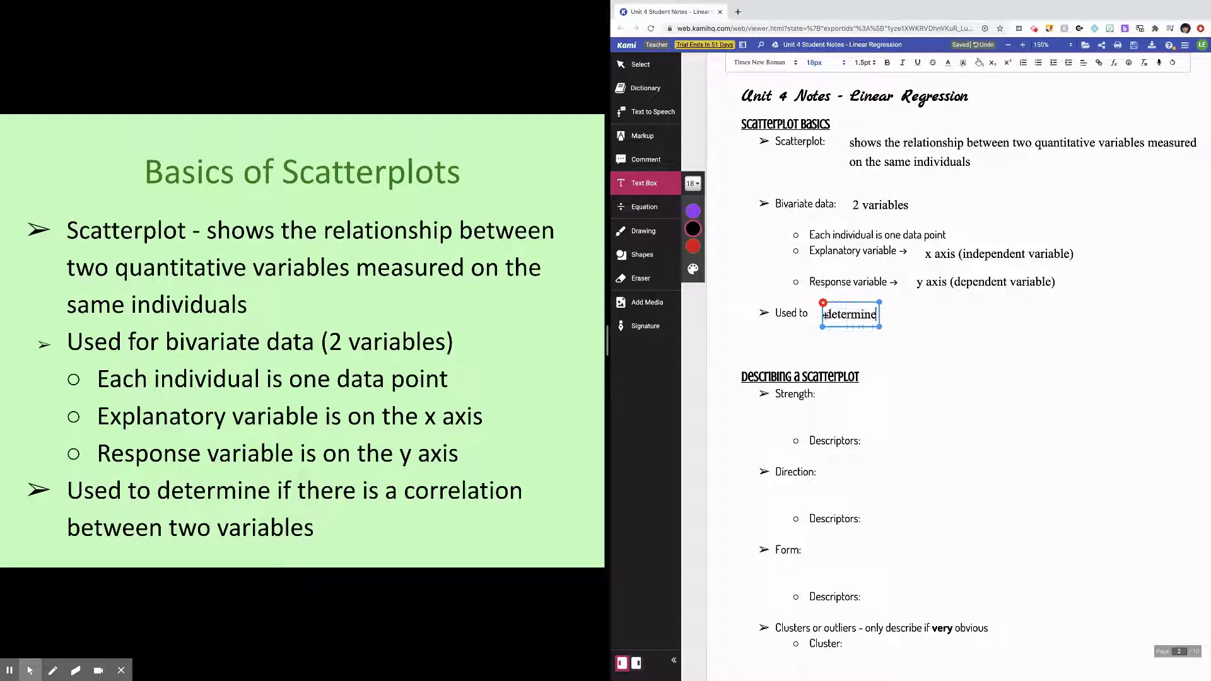
{"action": "type", "text": " if there is a co"}
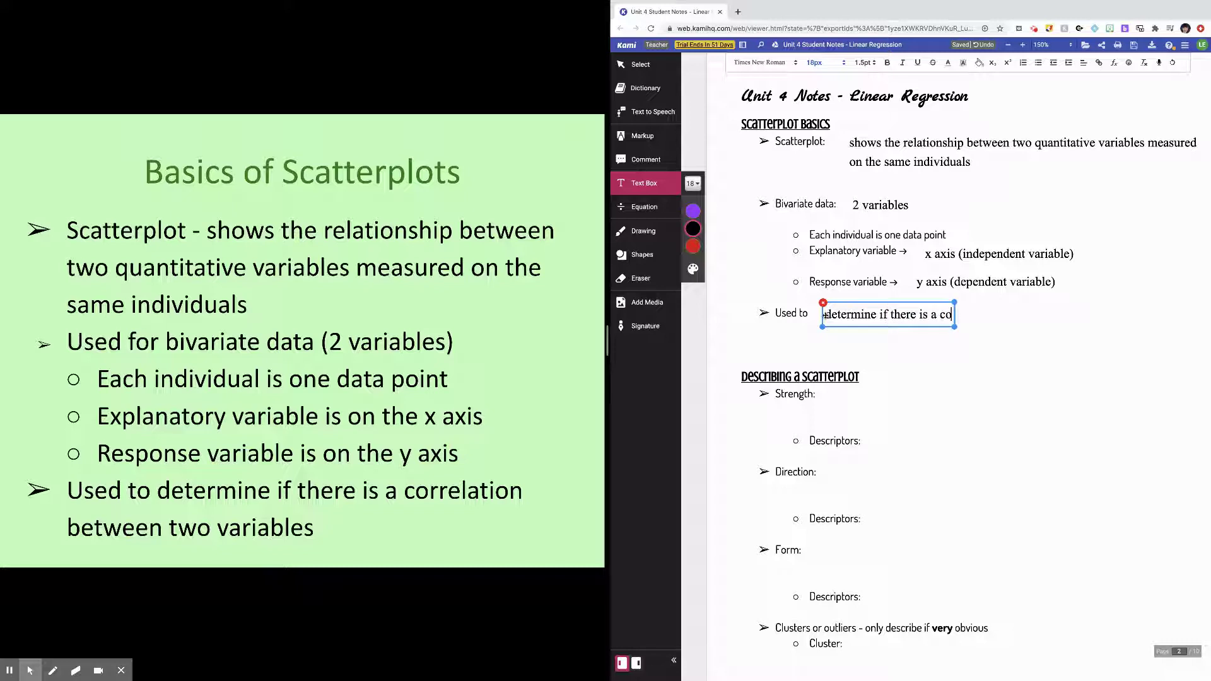
{"action": "type", "text": "rrelation ("}
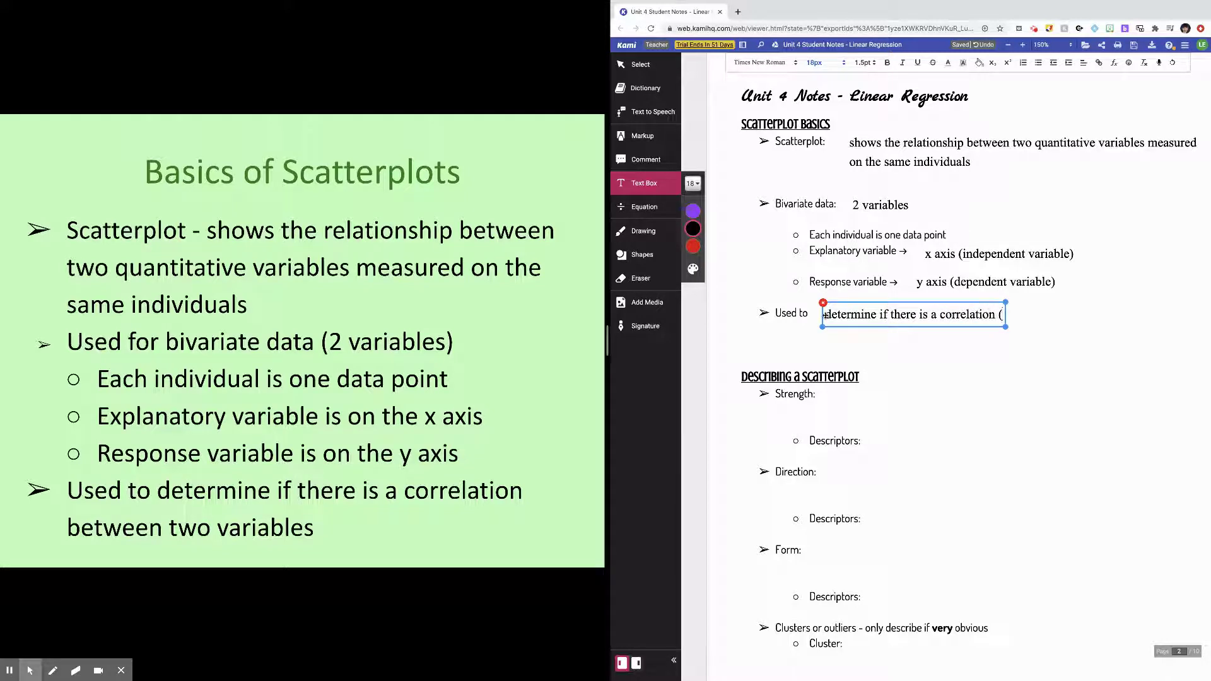
{"action": "type", "text": "i.e. relationship)"}
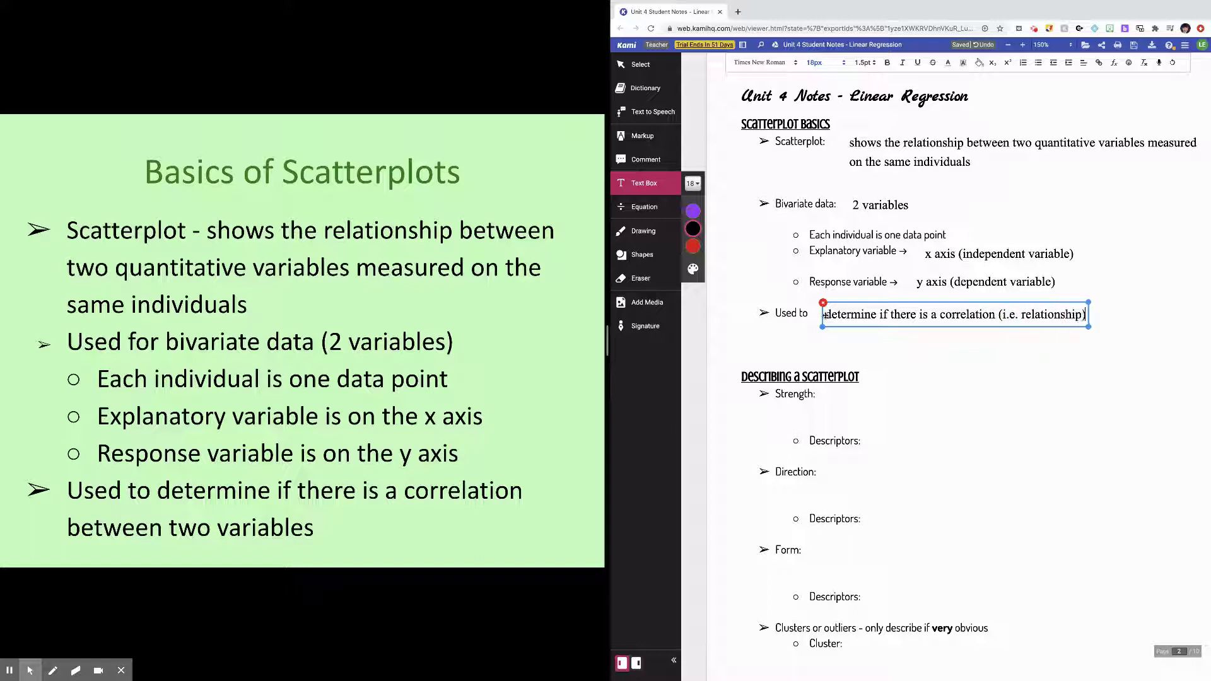
{"action": "type", "text": " between two variables"}
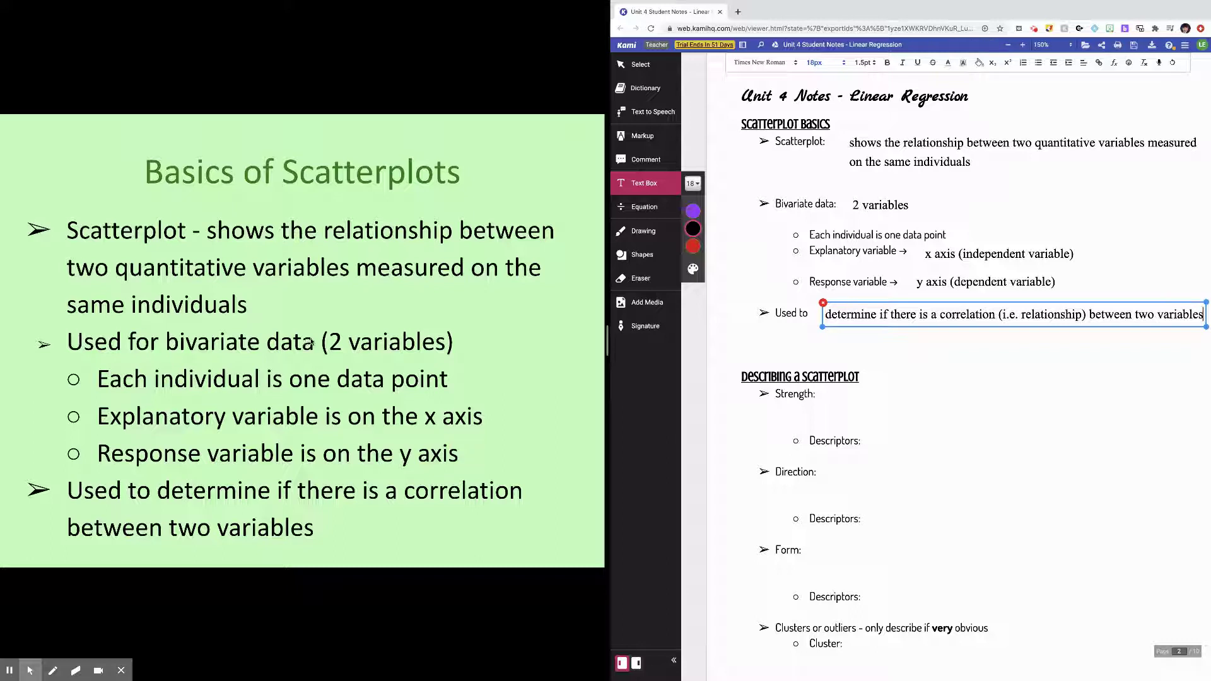
{"action": "left_click", "coordinate": [368, 340]}
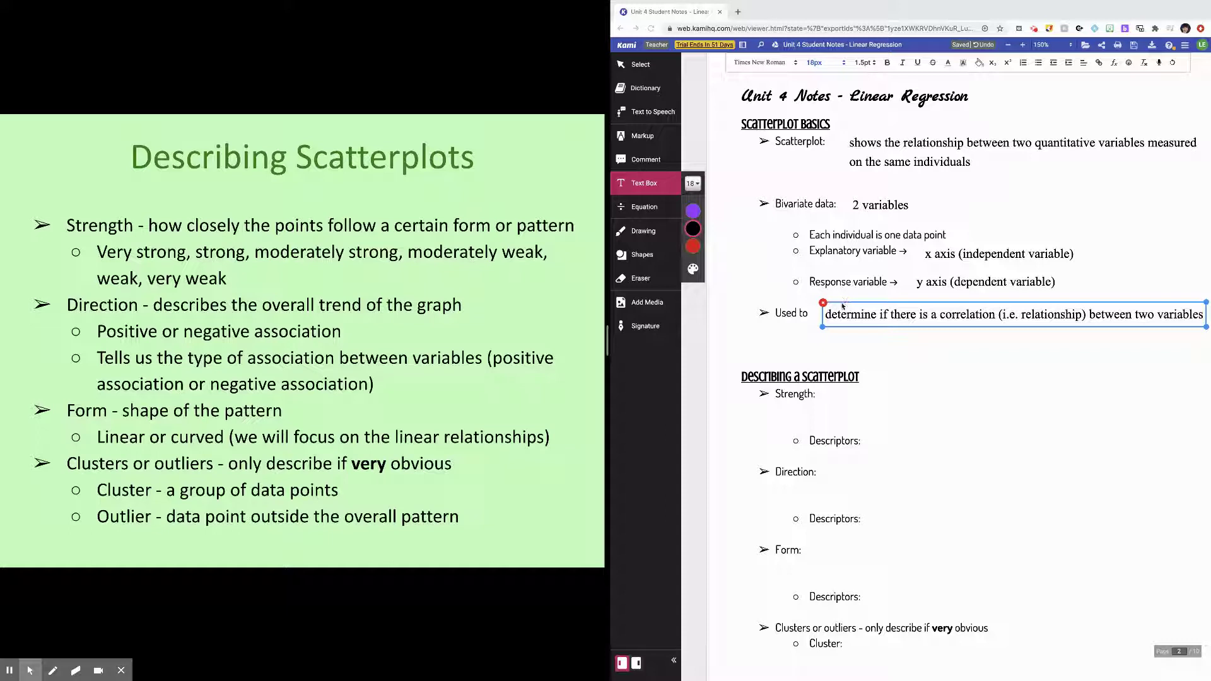
Nudge the Used to answer, then define Strength as 'how closely the points follow a certain form/pattern (or line of best fit)'.
{"action": "left_click_drag", "start_coordinate": [844, 304], "coordinate": [830, 301]}
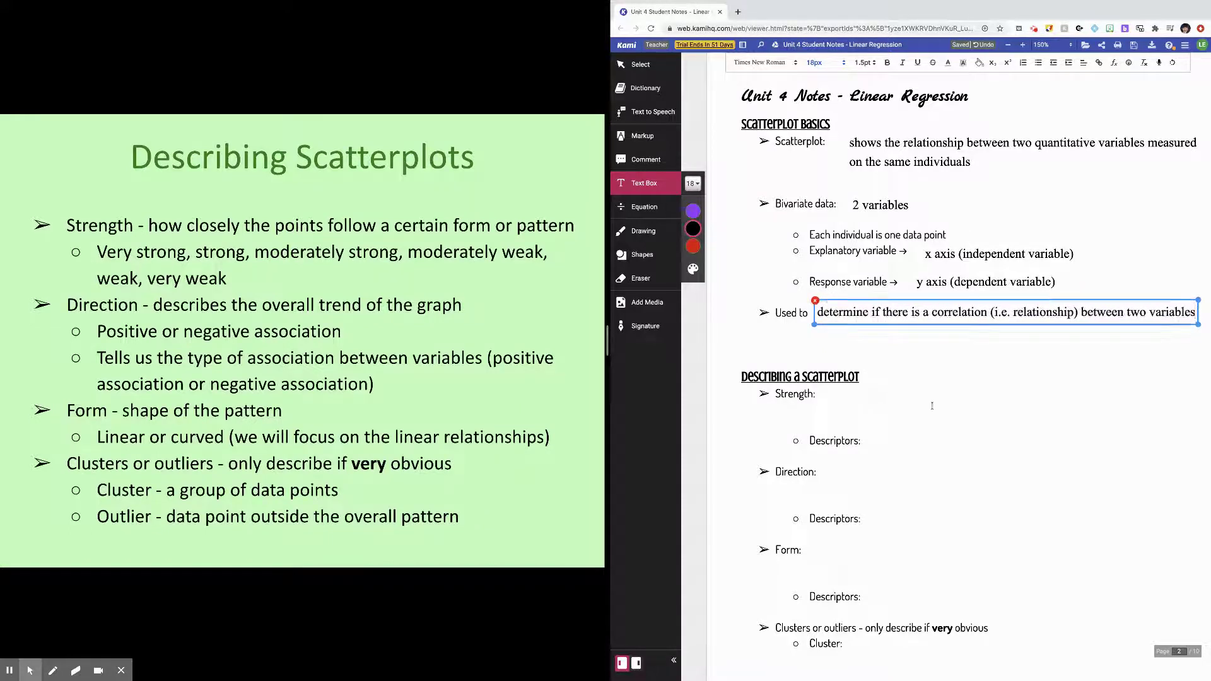
{"action": "left_click", "coordinate": [832, 397]}
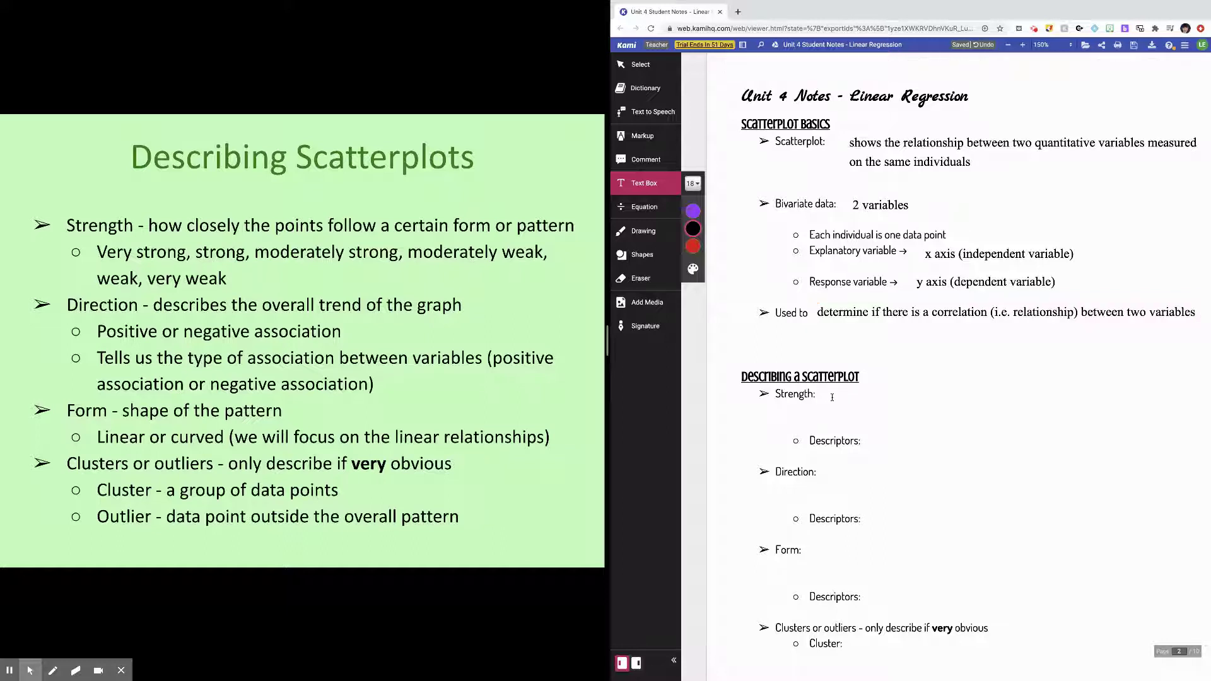
{"action": "left_click", "coordinate": [830, 396]}
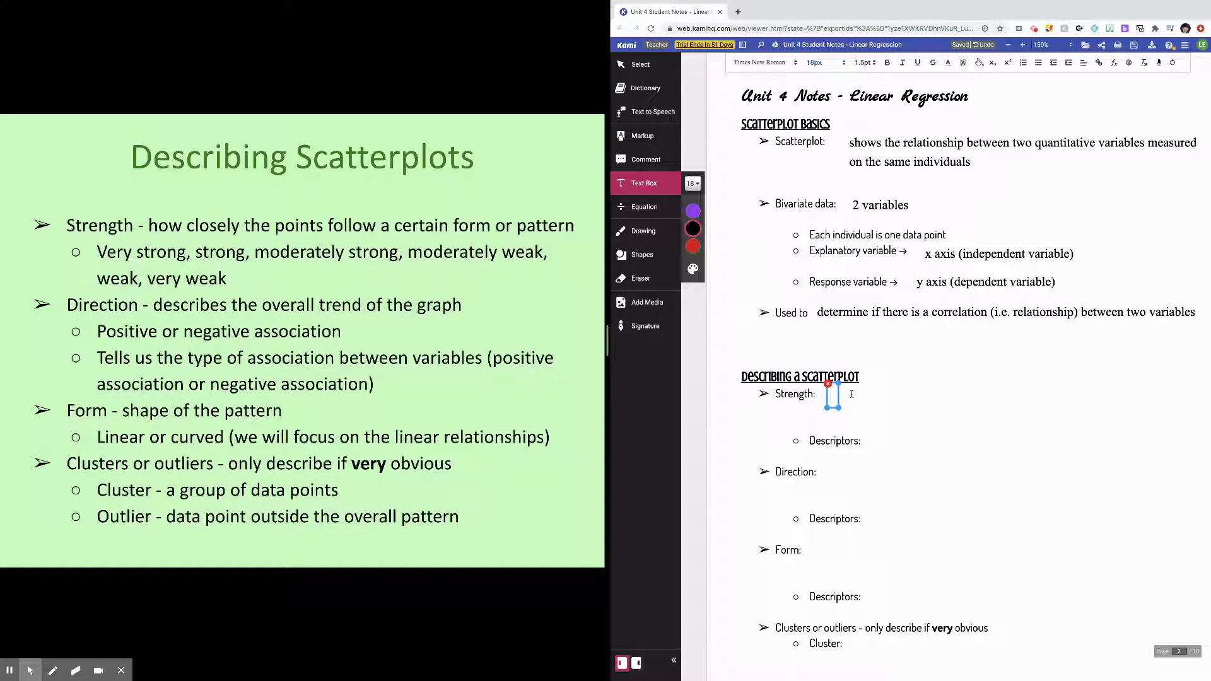
{"action": "type", "text": "how close"}
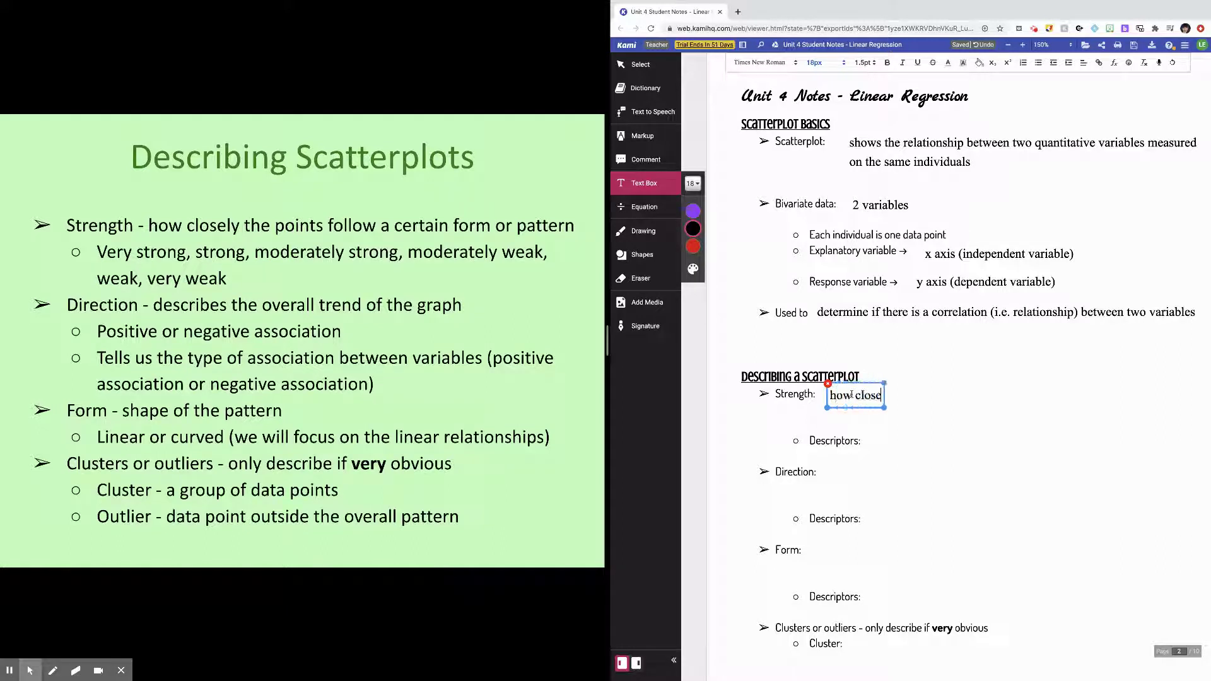
{"action": "type", "text": "ly the poin"}
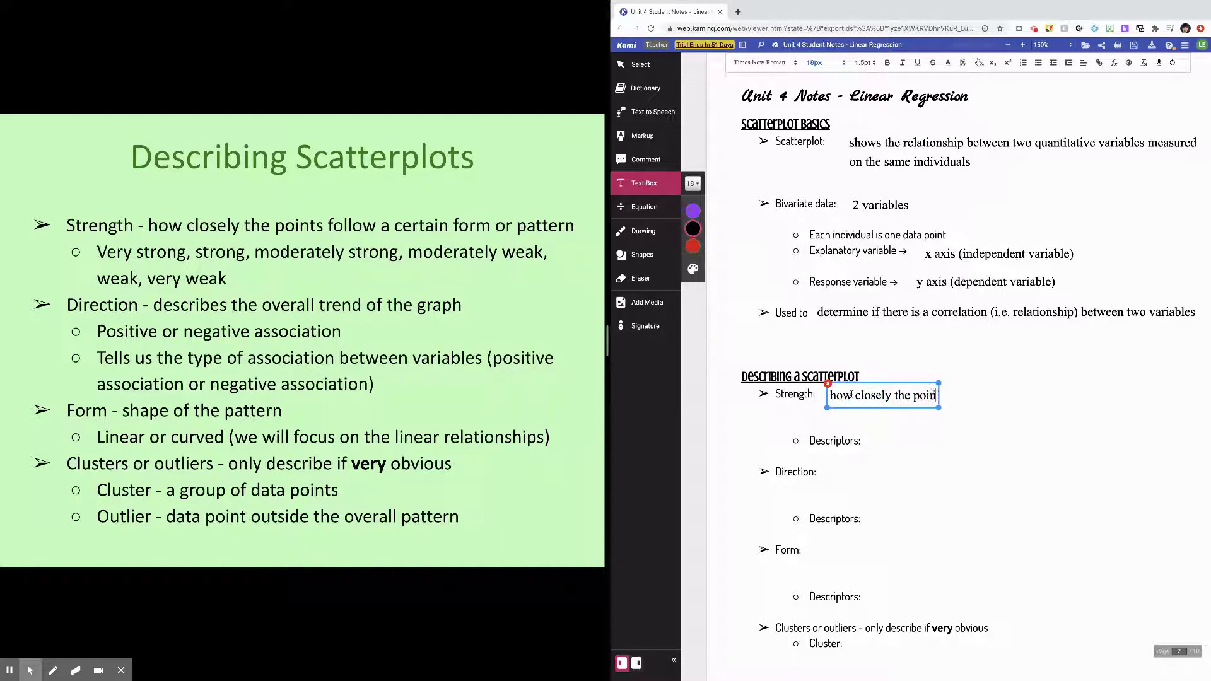
{"action": "type", "text": "ts follow a certian"}
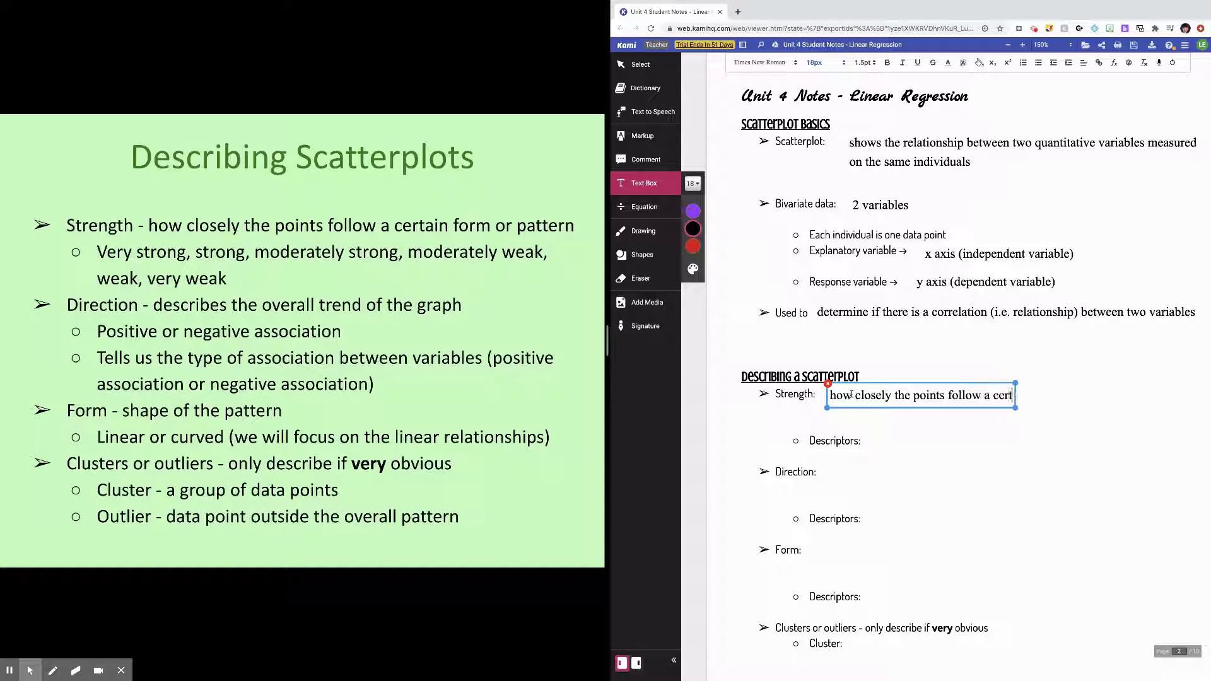
{"action": "key", "text": "BackSpace"}
{"action": "key", "text": "BackSpace"}
{"action": "key", "text": "BackSpace"}
{"action": "type", "text": "ain form/a"}
{"action": "key", "text": "BackSpace"}
{"action": "type", "text": "pattern"}
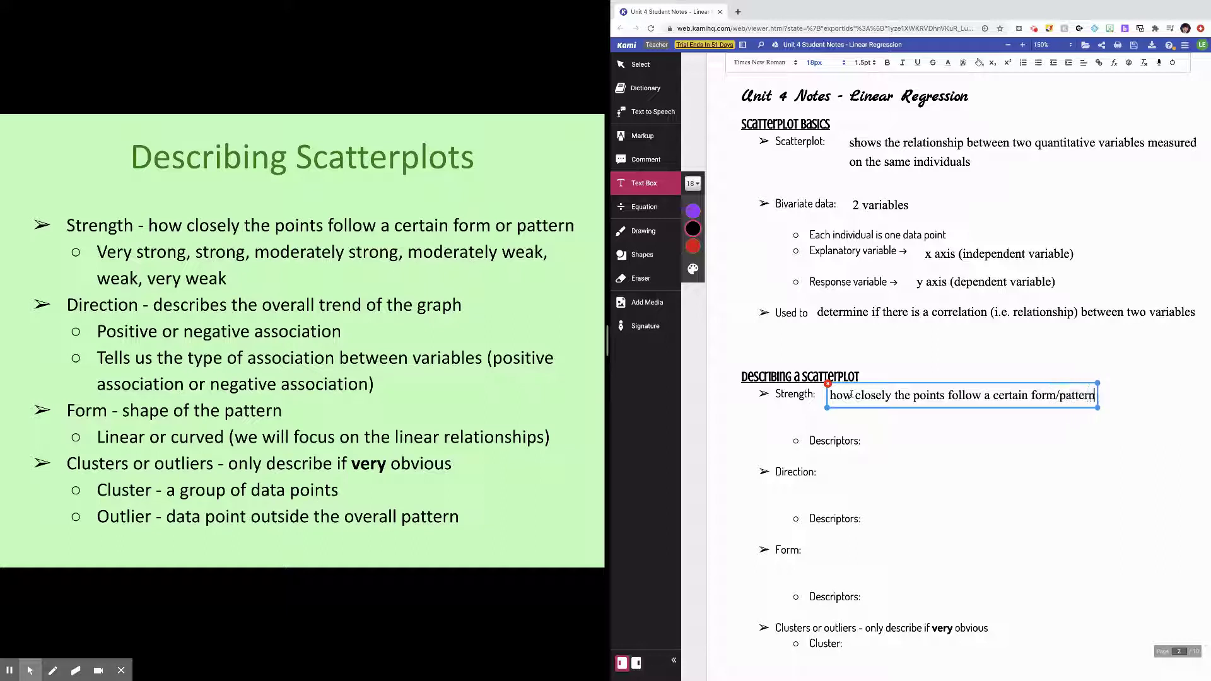
{"action": "type", "text": " (or"}
{"action": "type", "text": " line of best"}
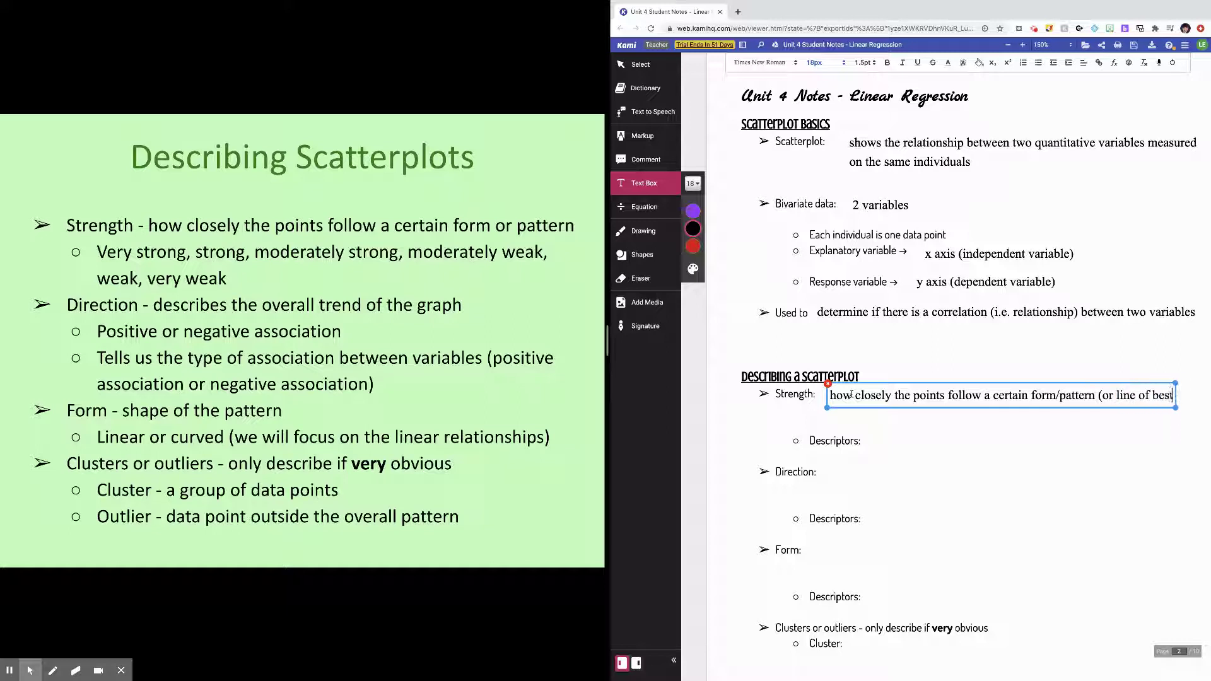
{"action": "type", "text": " fit)"}
Add Strength descriptors 'Very strong, strong, moderately strong, moderately weak, weak, very weak' and align the box.
{"action": "left_click", "coordinate": [880, 440]}
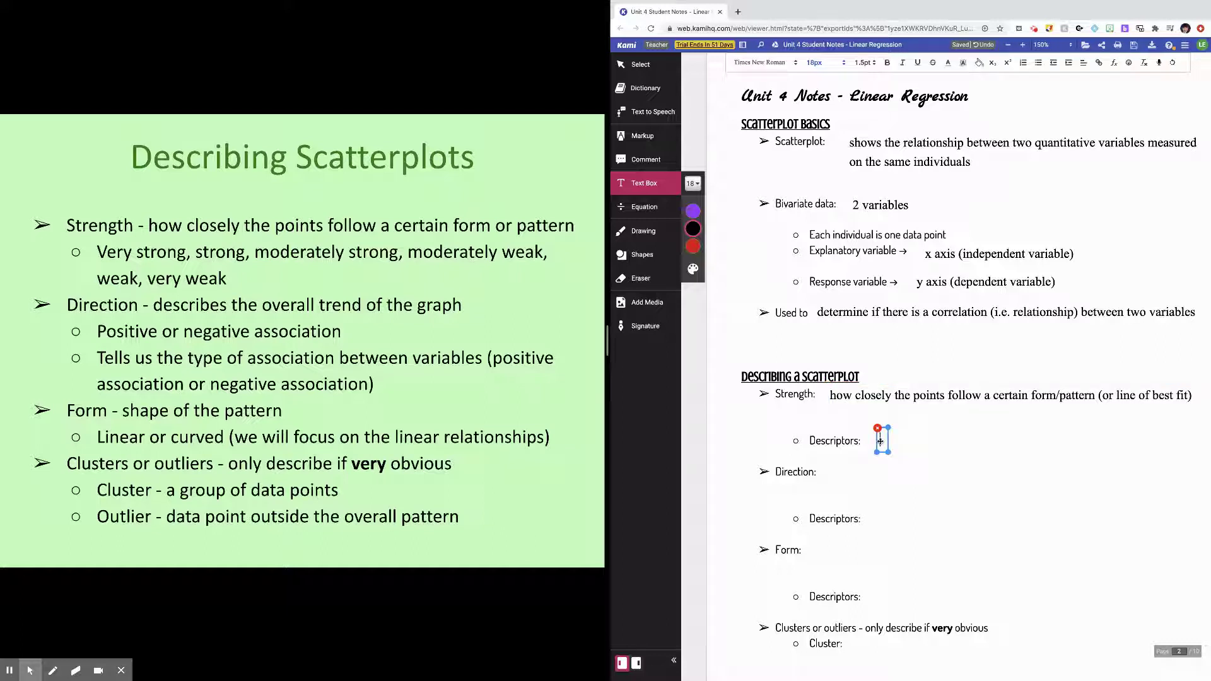
{"action": "type", "text": "Very strong, "}
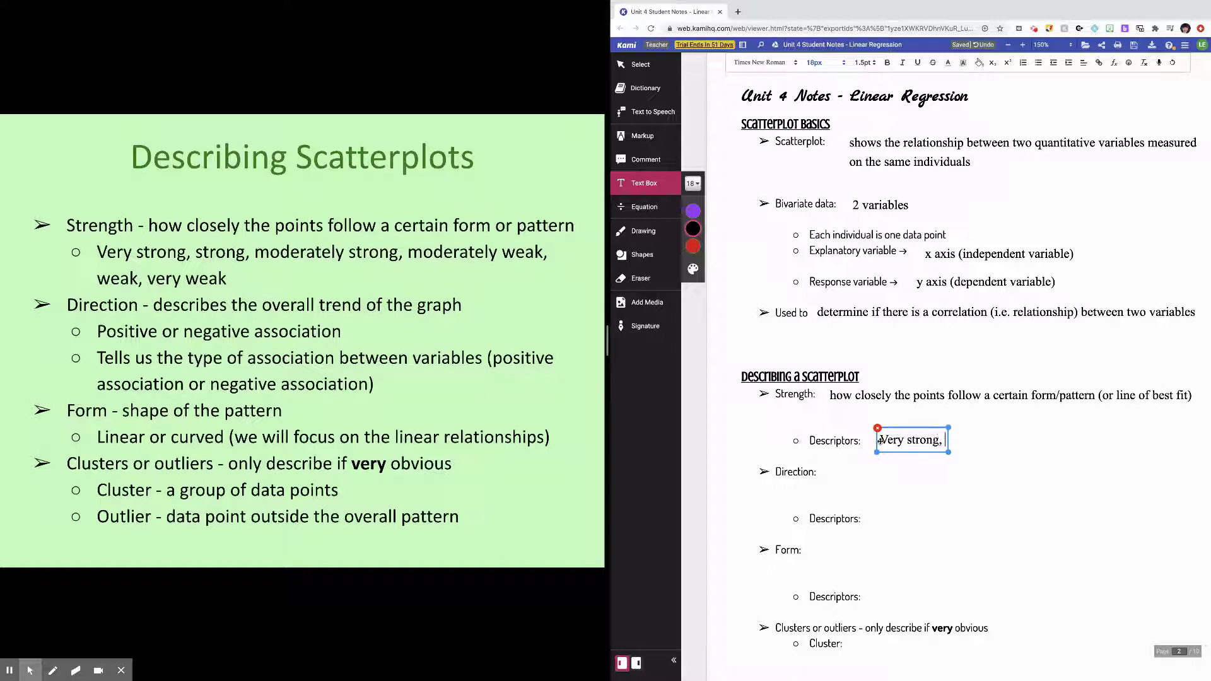
{"action": "type", "text": "strong, "}
{"action": "type", "text": "moderat"}
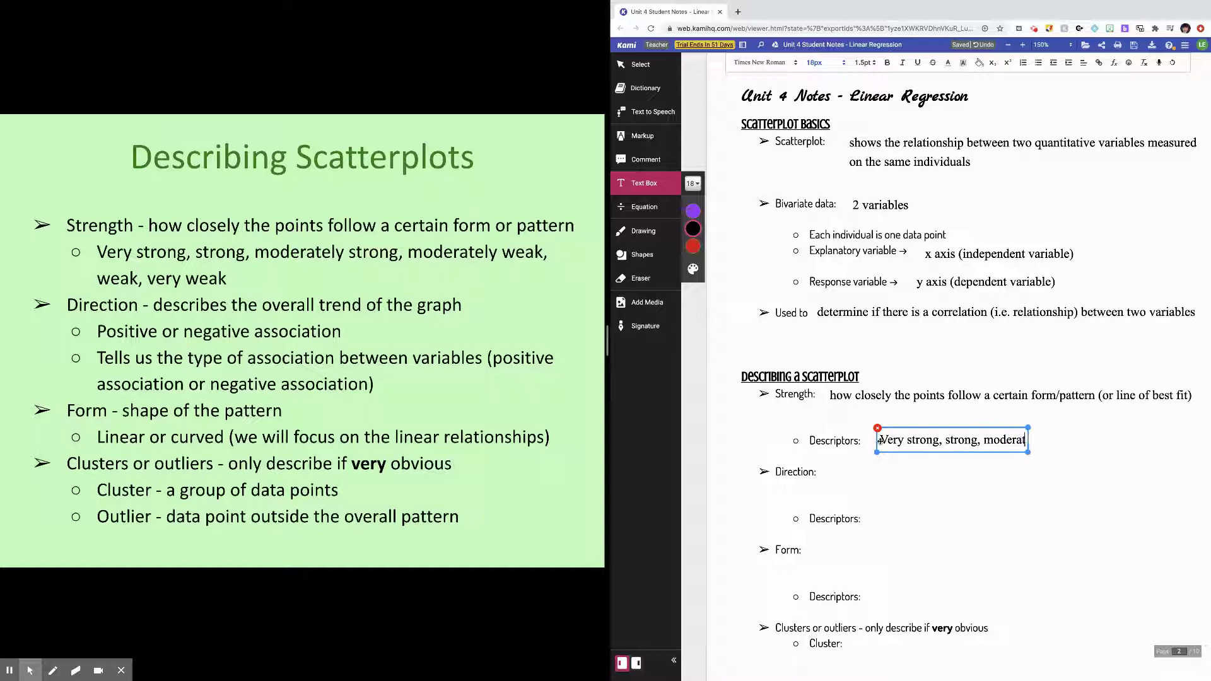
{"action": "type", "text": "ely strong, mo"}
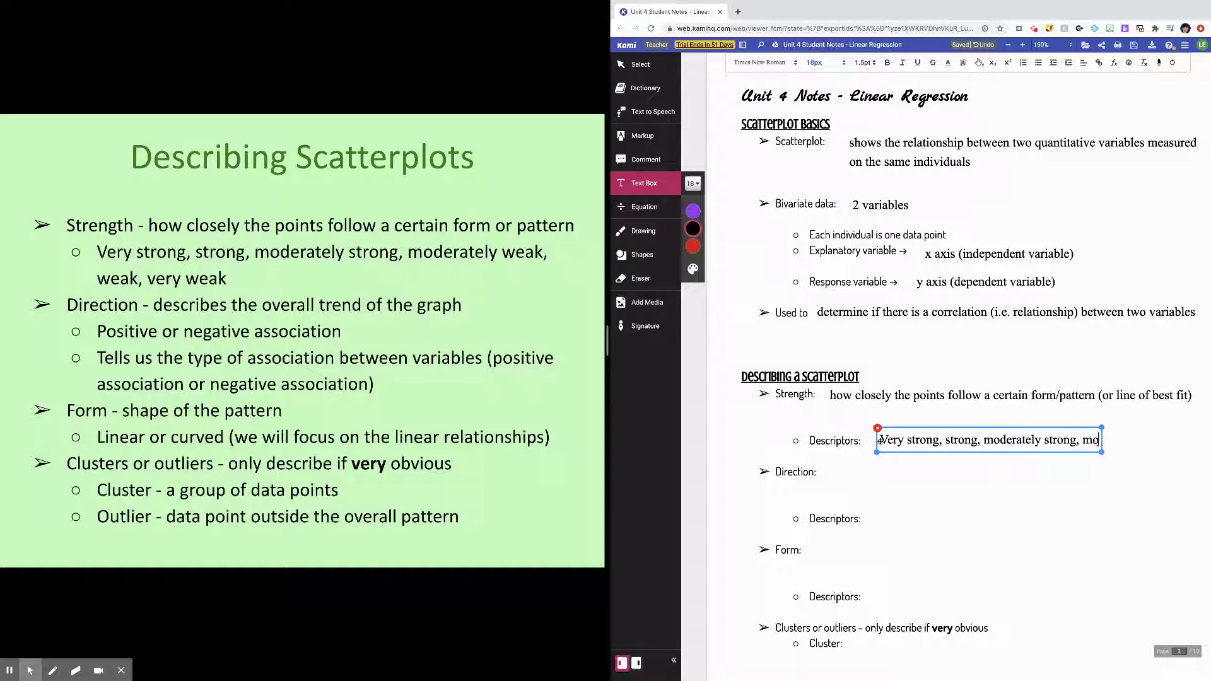
{"action": "type", "text": "derately wee"}
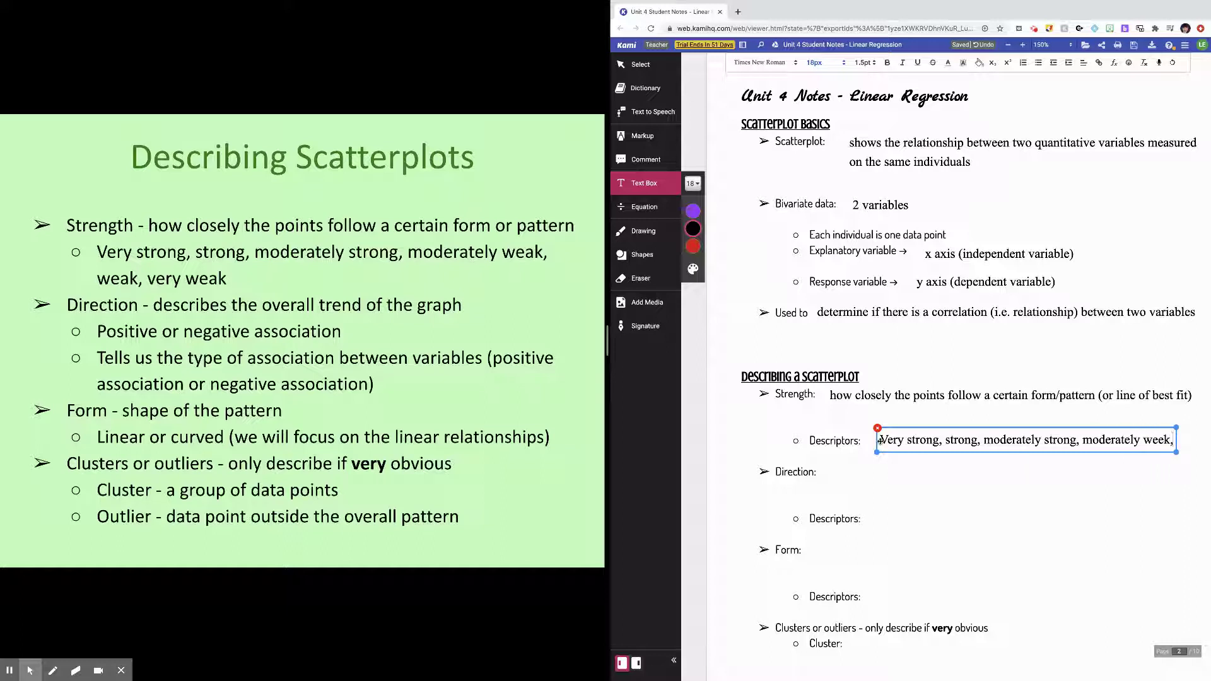
{"action": "key", "text": "BackSpace"}
{"action": "type", "text": "ak, weak,"}
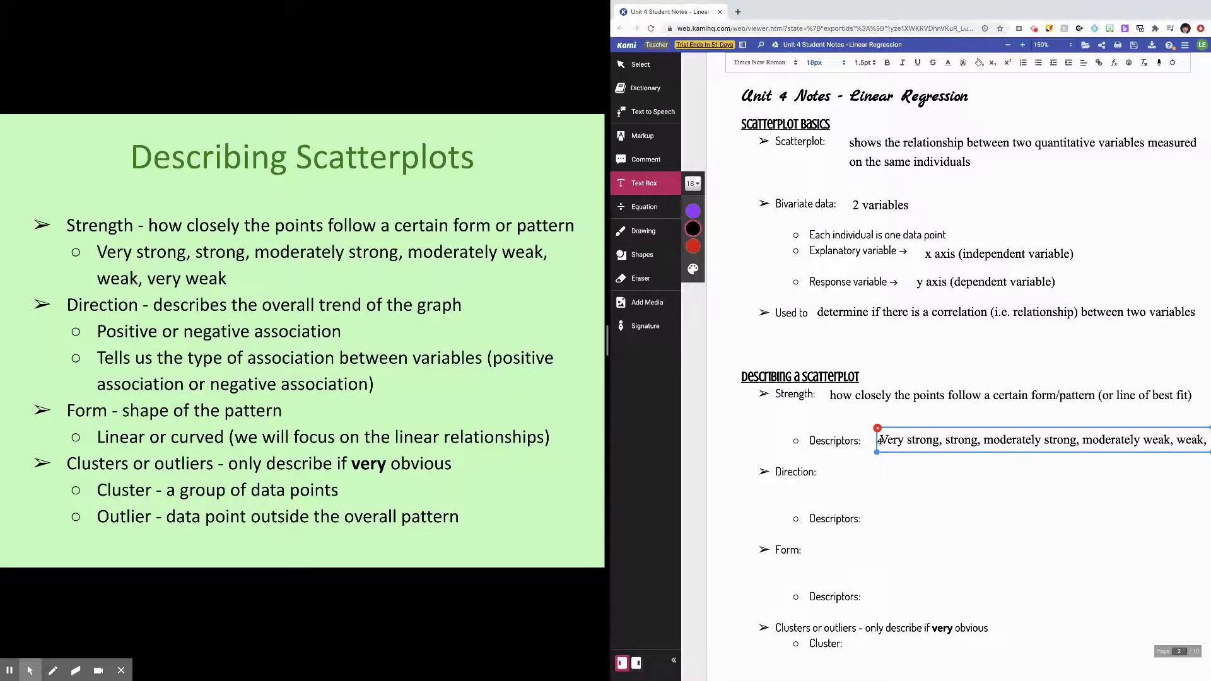
{"action": "type", "text": " very weak"}
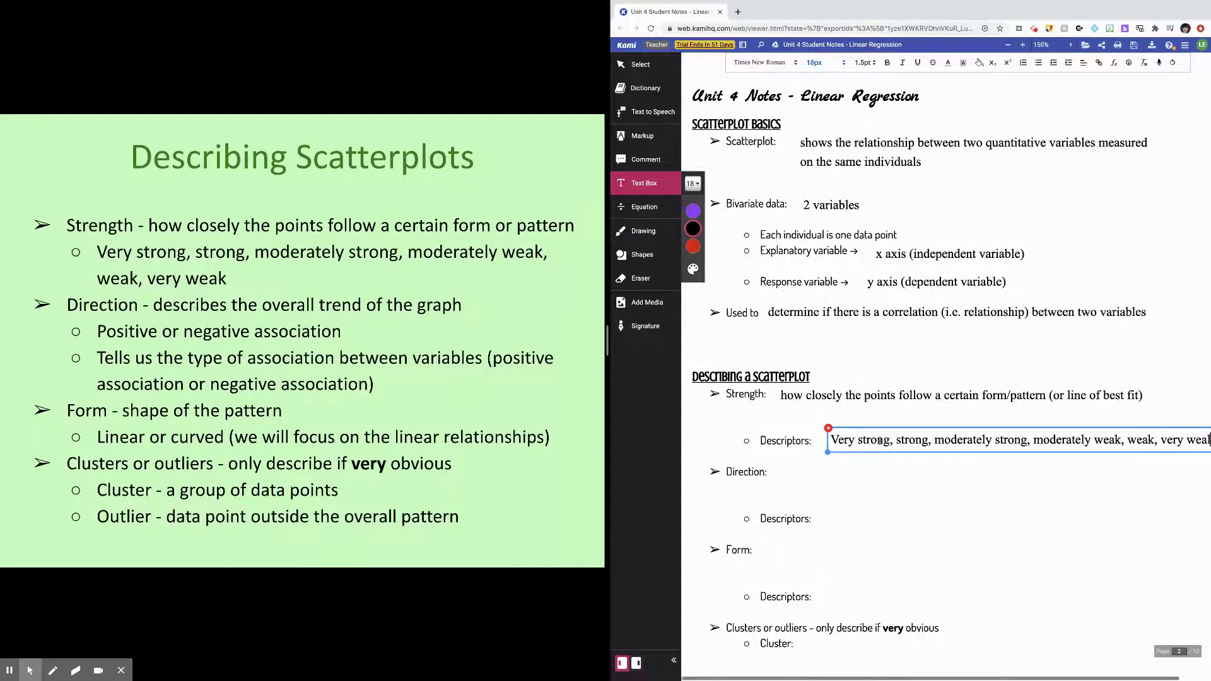
{"action": "left_click_drag", "start_coordinate": [862, 429], "coordinate": [849, 431]}
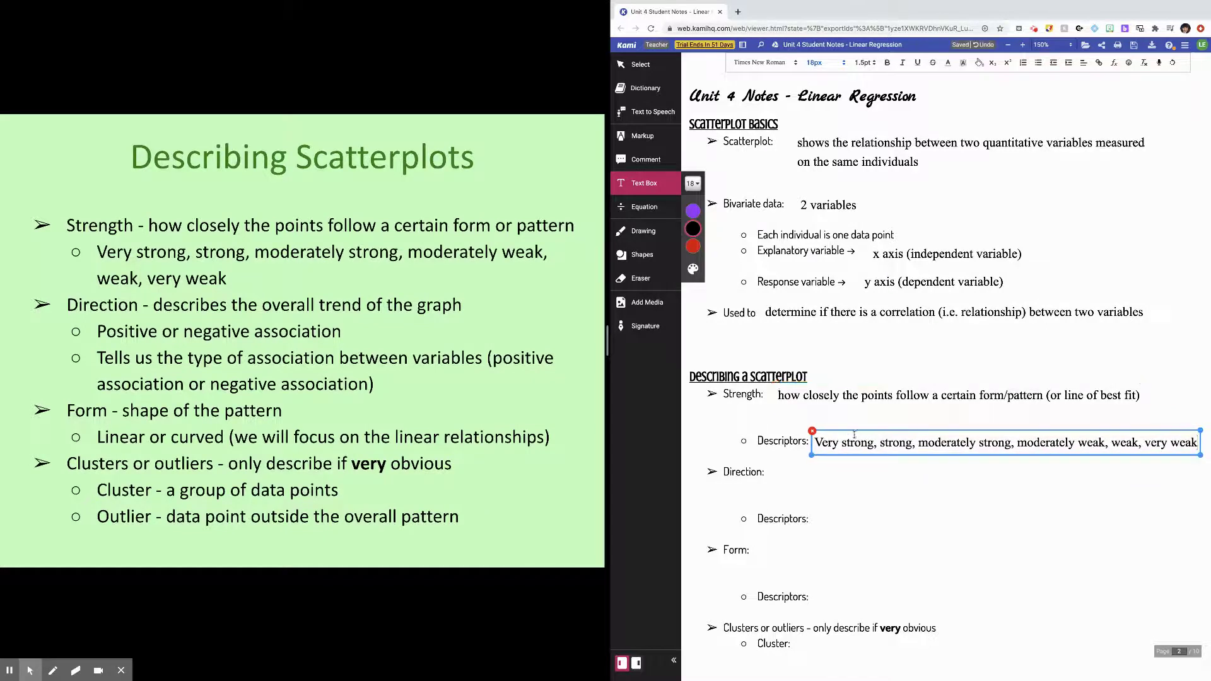
{"action": "left_click_drag", "start_coordinate": [856, 432], "coordinate": [857, 429]}
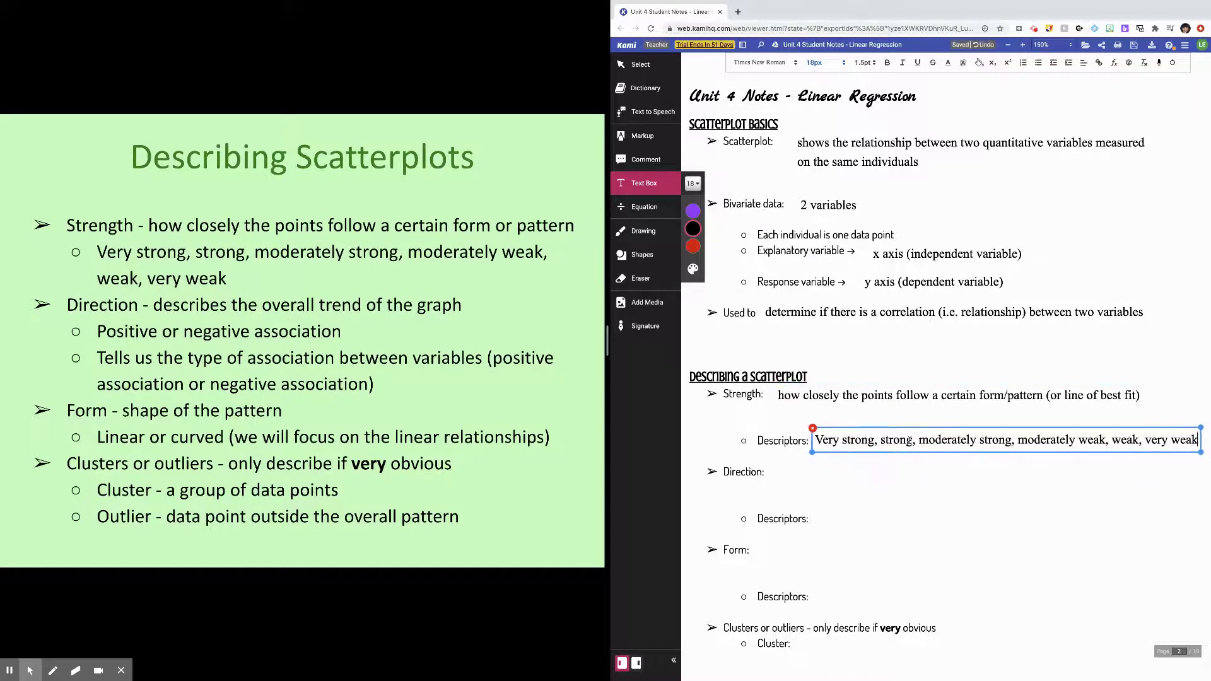
{"action": "left_click", "coordinate": [787, 461]}
Define Direction as 'describes the overall trend of the graph' with 'Tells us the type of association between variables' below.
{"action": "left_click", "coordinate": [780, 472]}
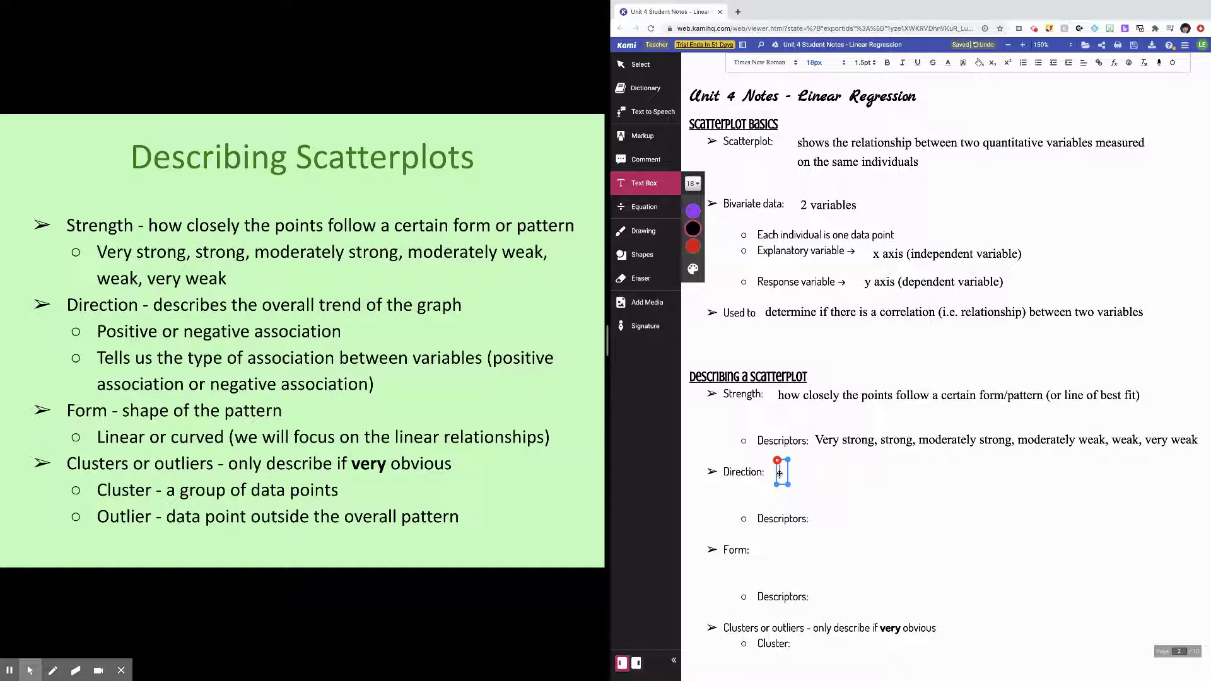
{"action": "type", "text": "describes the o"}
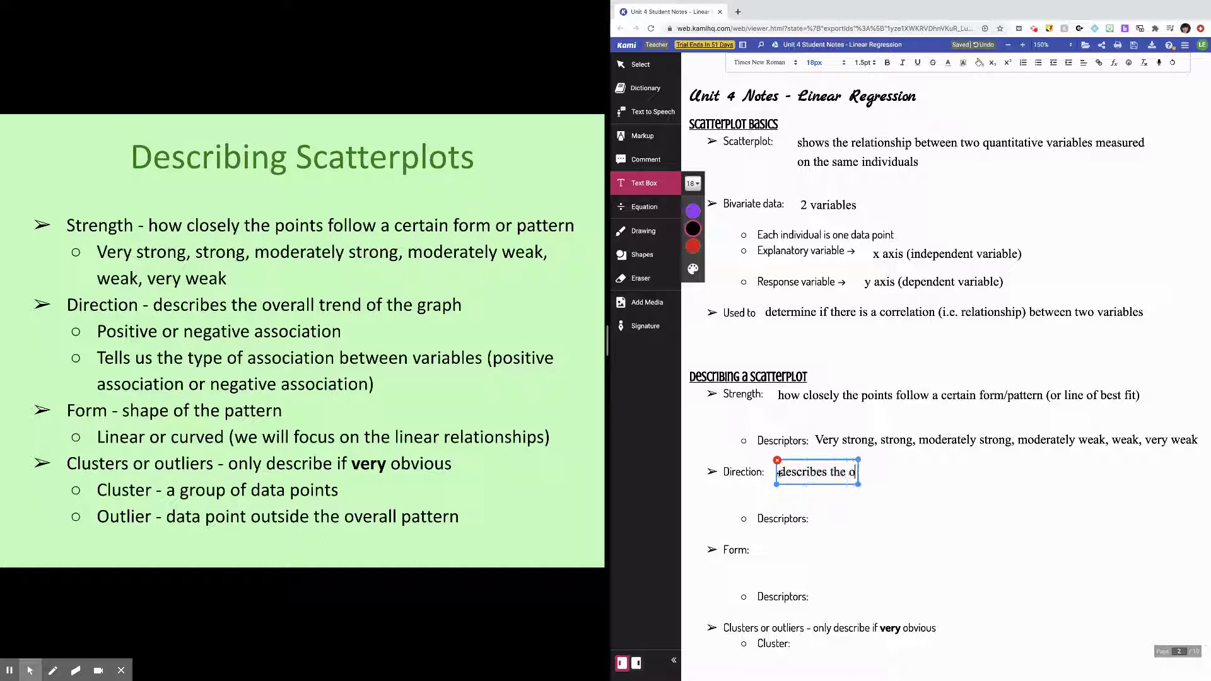
{"action": "type", "text": "verall trend of the graph"}
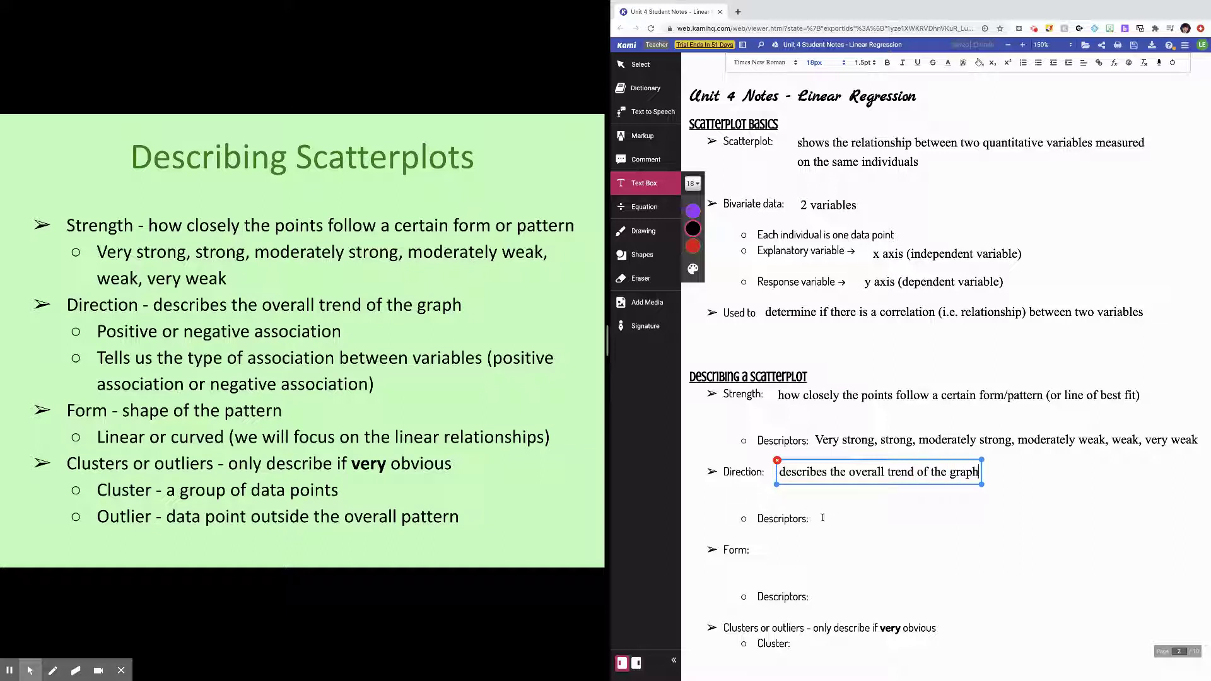
{"action": "key", "text": "Return"}
{"action": "type", "text": "Tell"}
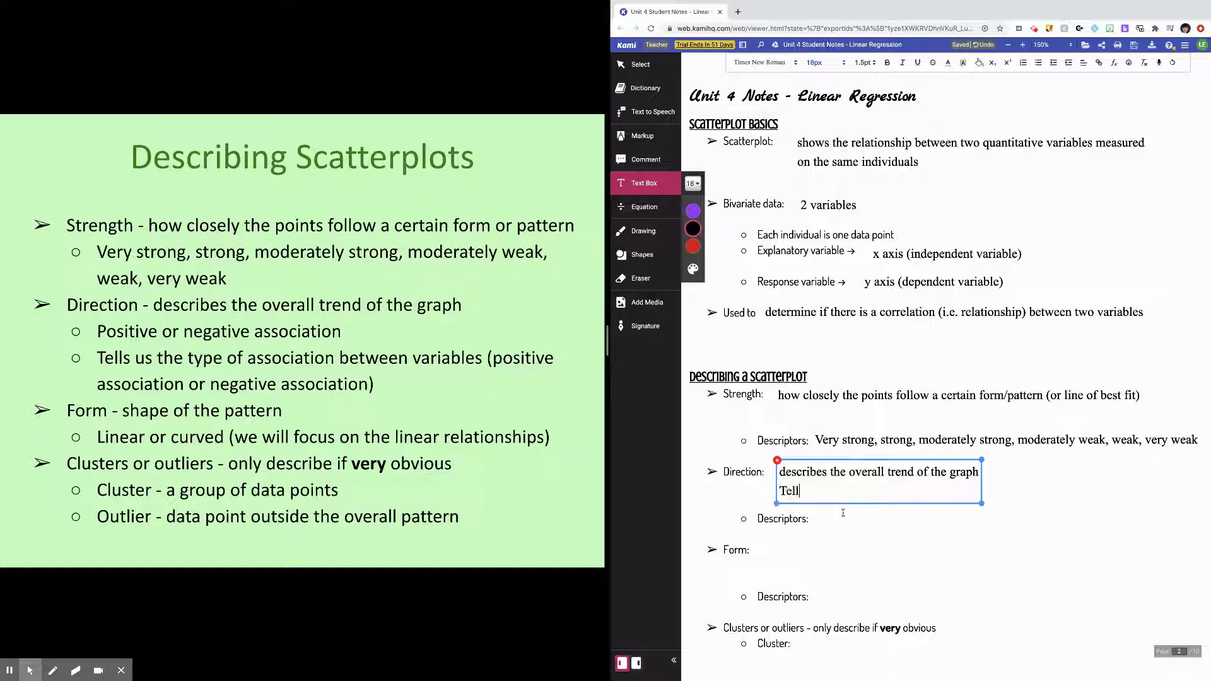
{"action": "type", "text": "s us the type of association between variables"}
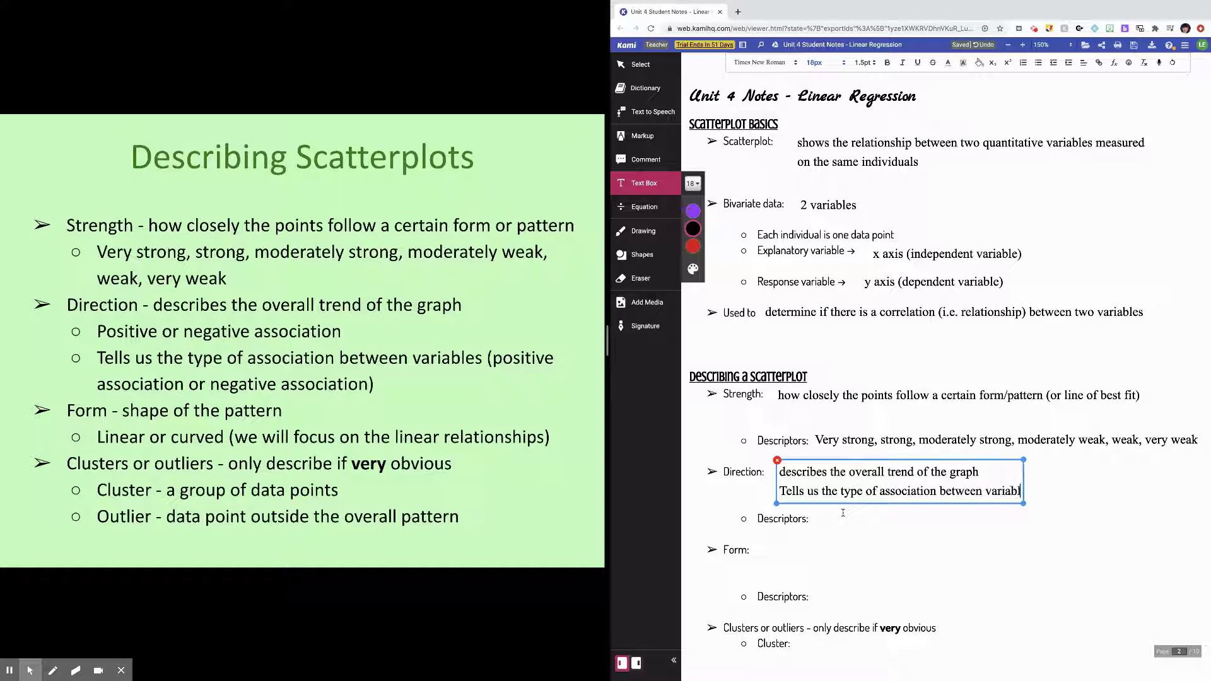
{"action": "left_click", "coordinate": [741, 545]}
Type 'Positive association or negative association' beside Direction's Descriptors, correcting typos.
{"action": "left_click", "coordinate": [824, 518]}
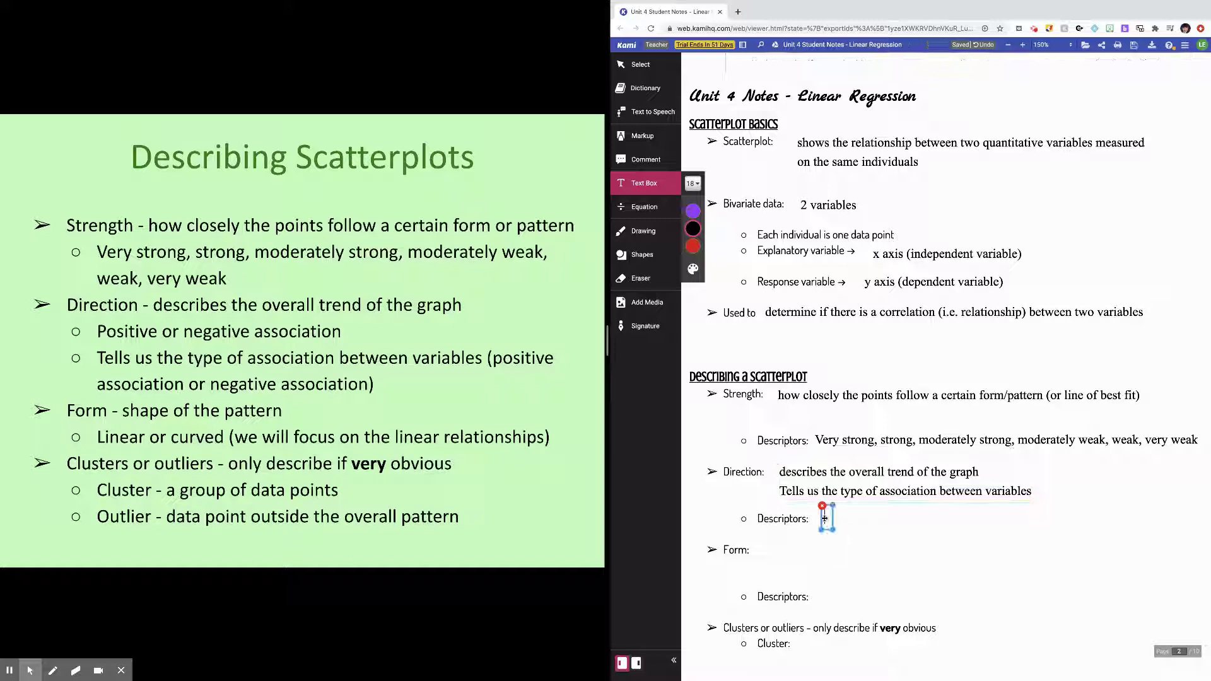
{"action": "type", "text": "Po"}
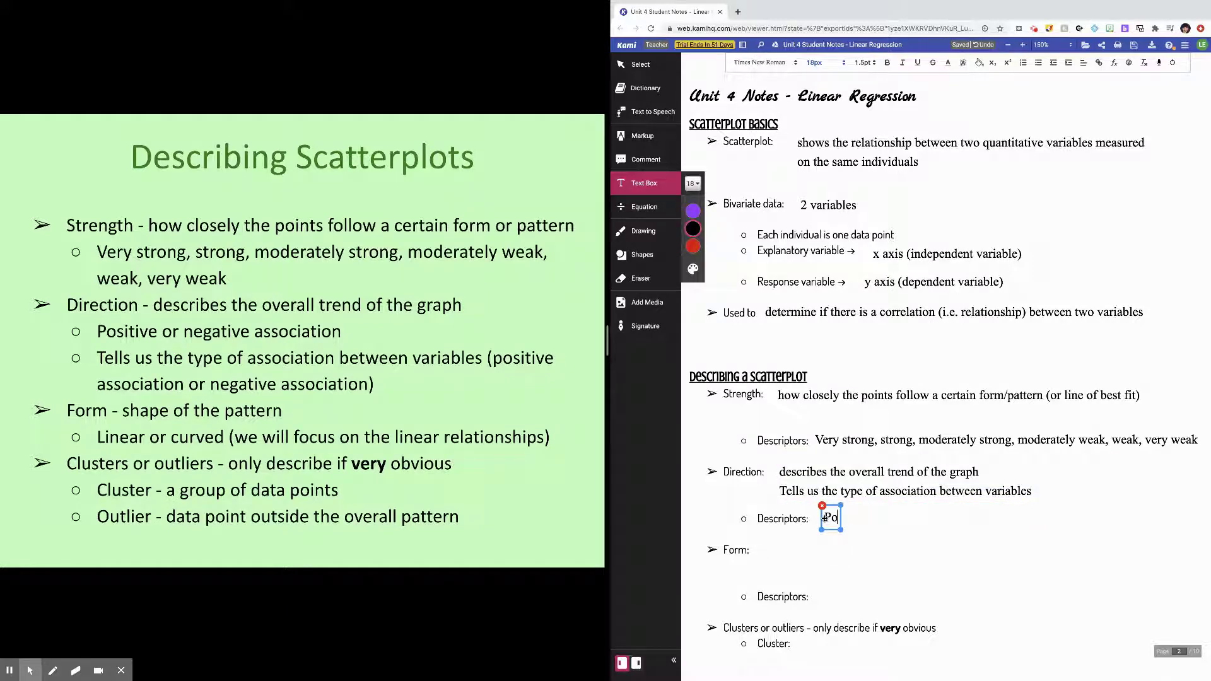
{"action": "type", "text": "sitive associ"}
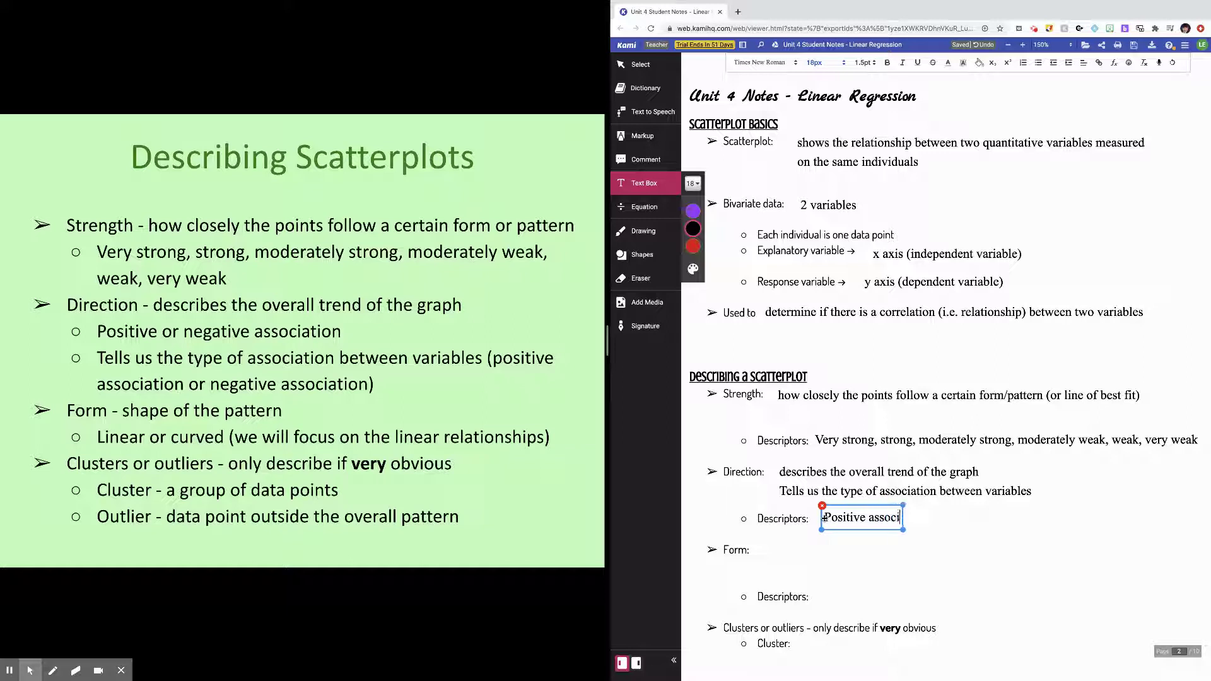
{"action": "type", "text": "ation or negat"}
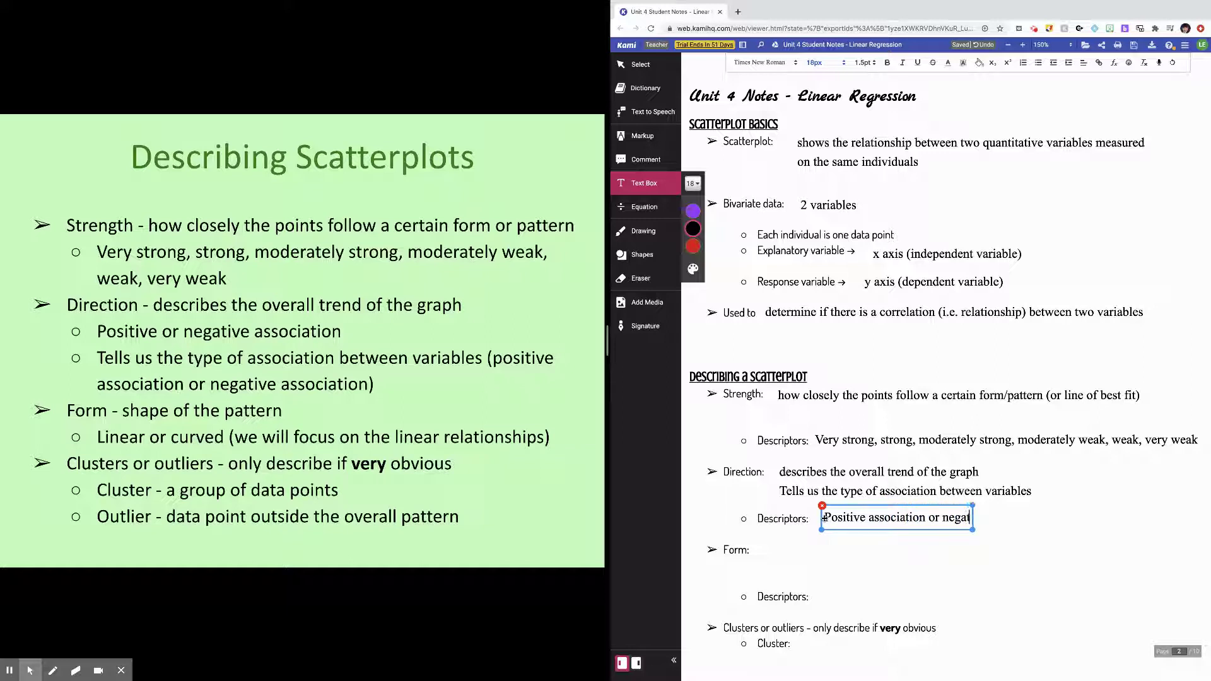
{"action": "type", "text": "ive association"}
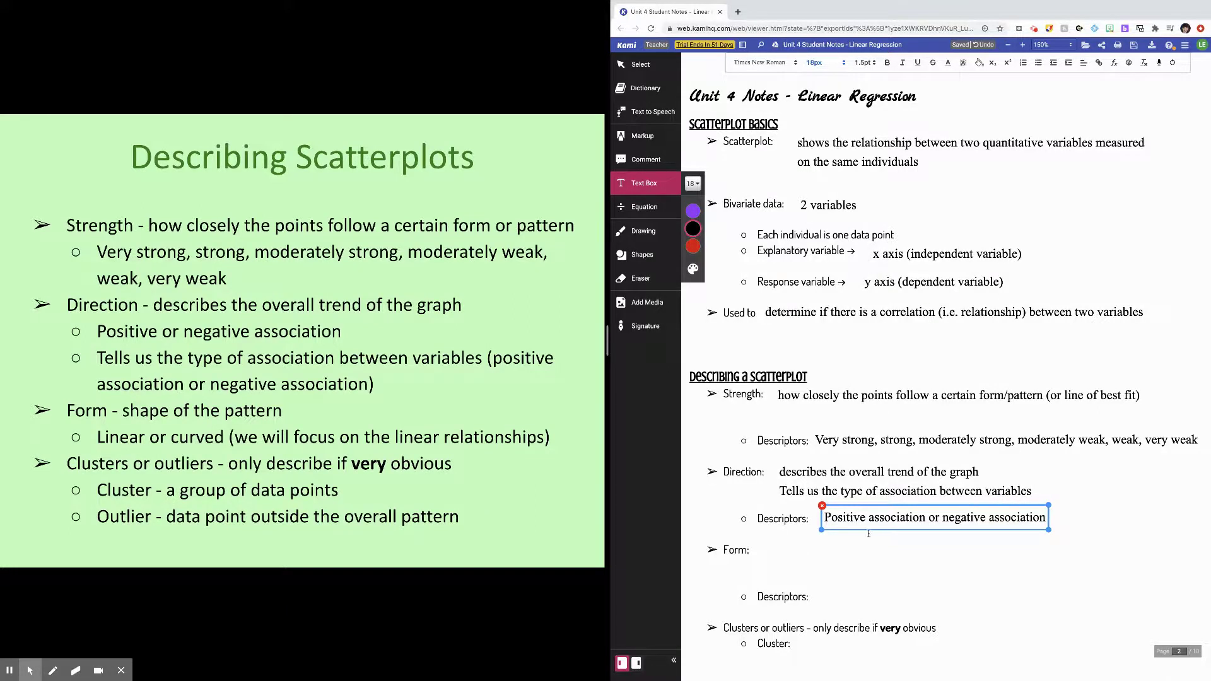
Scroll down the notes to reveal the Form, Clusters and Outlier sections.
{"action": "scroll", "coordinate": [863, 517], "scroll_direction": "down", "scroll_amount": 3}
{"action": "scroll", "coordinate": [863, 517], "scroll_direction": "down", "scroll_amount": 2}
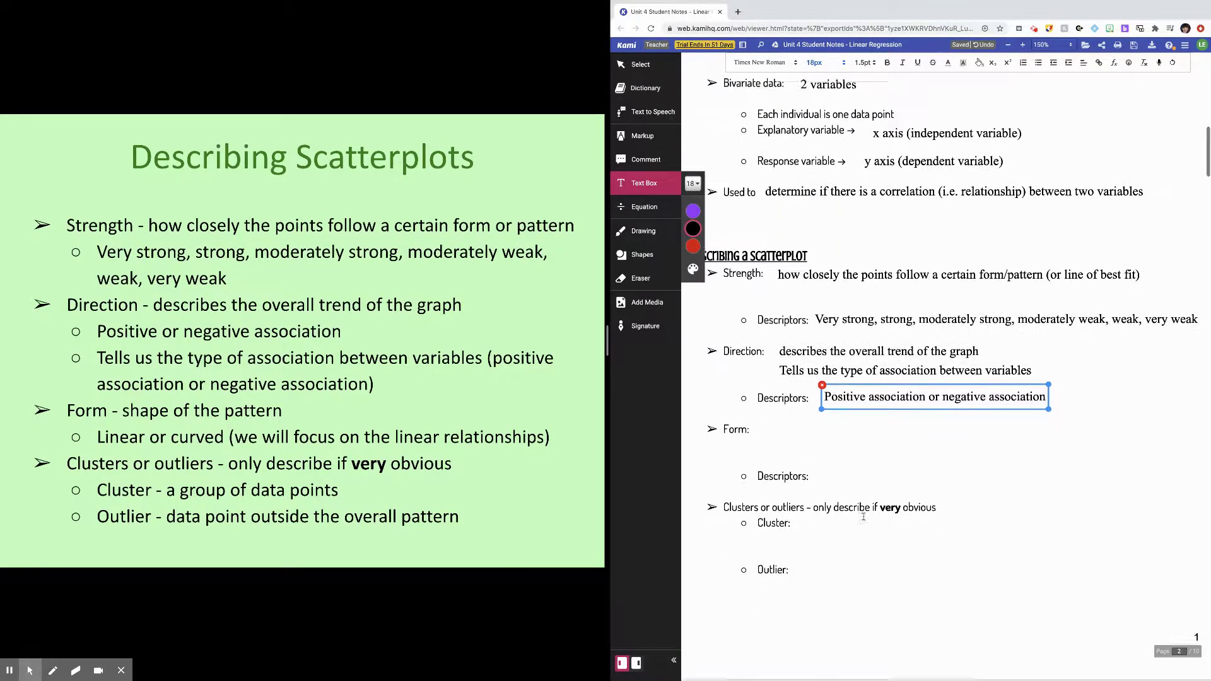